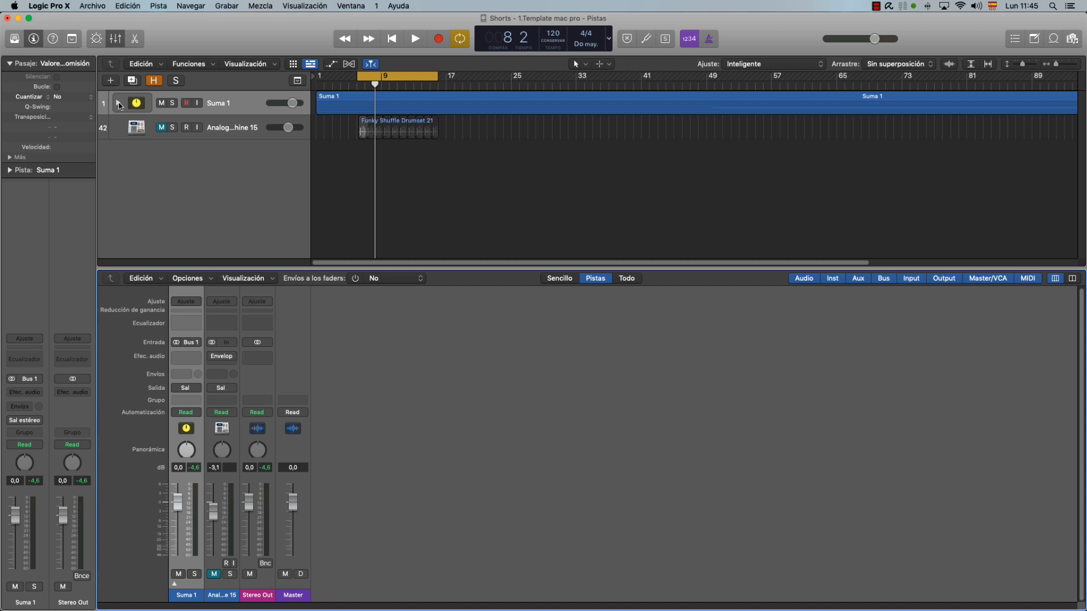
Expand the Suma 1 track stack, select and solo the 01_KickIn track, and listen to it on its own.
{"action": "left_click", "coordinate": [174, 584]}
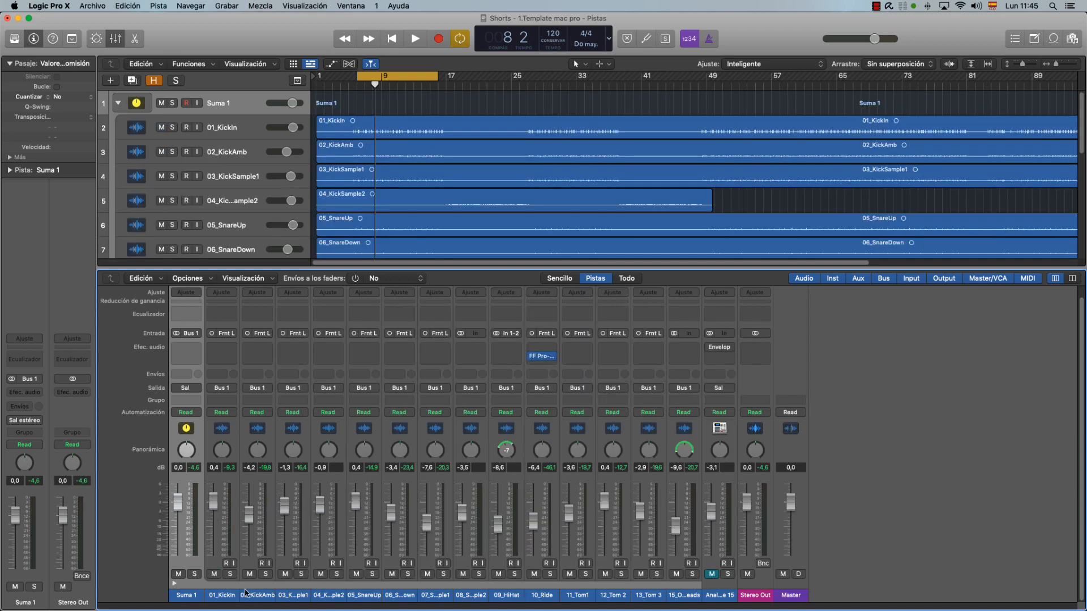
{"action": "left_click", "coordinate": [237, 596]}
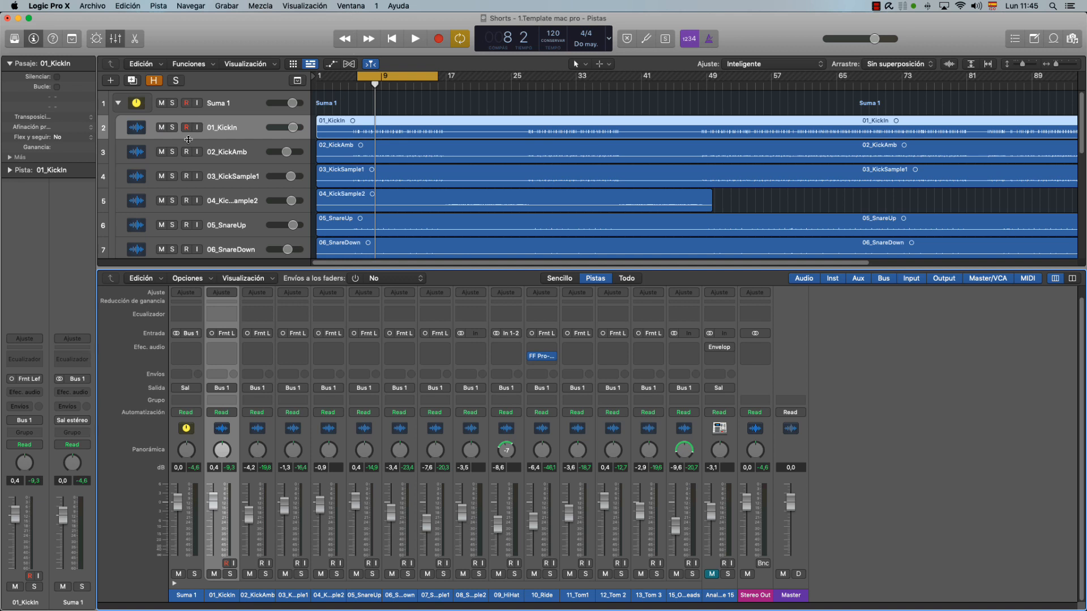
{"action": "left_click", "coordinate": [173, 128]}
{"action": "key", "text": "space"}
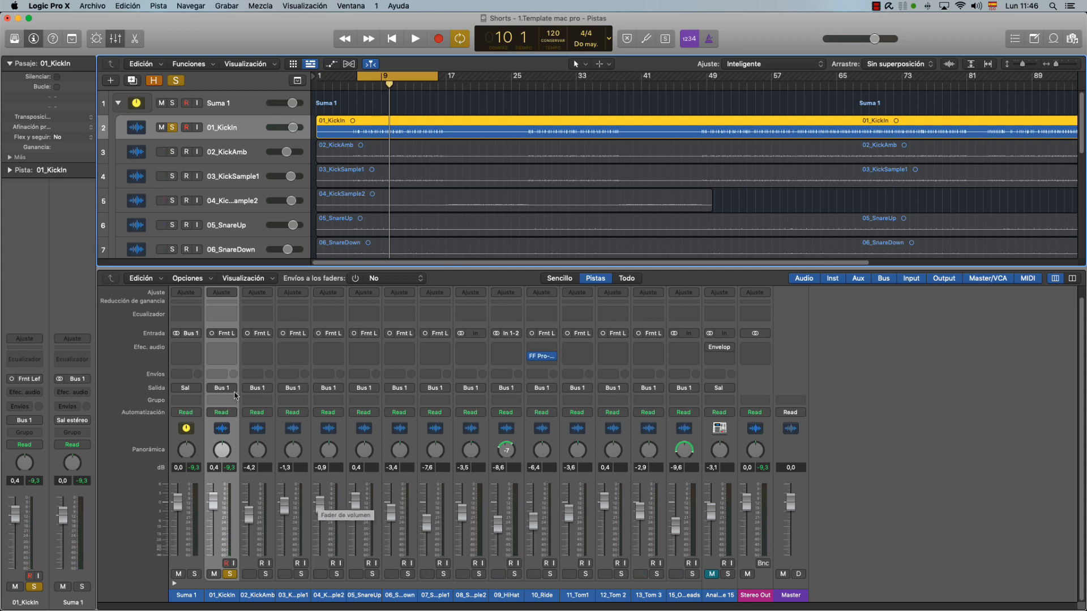
Insert the mono Enveloper effect on the 01_KickIn channel and reposition its window.
{"action": "left_click", "coordinate": [233, 351]}
{"action": "mouse_move", "coordinate": [244, 374]}
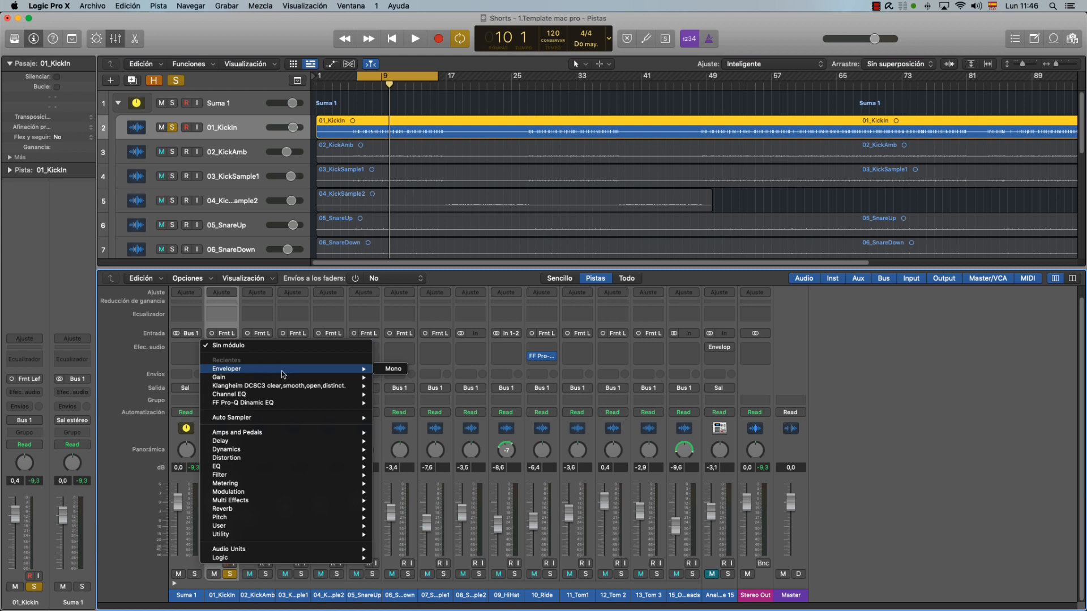
{"action": "left_click", "coordinate": [392, 369]}
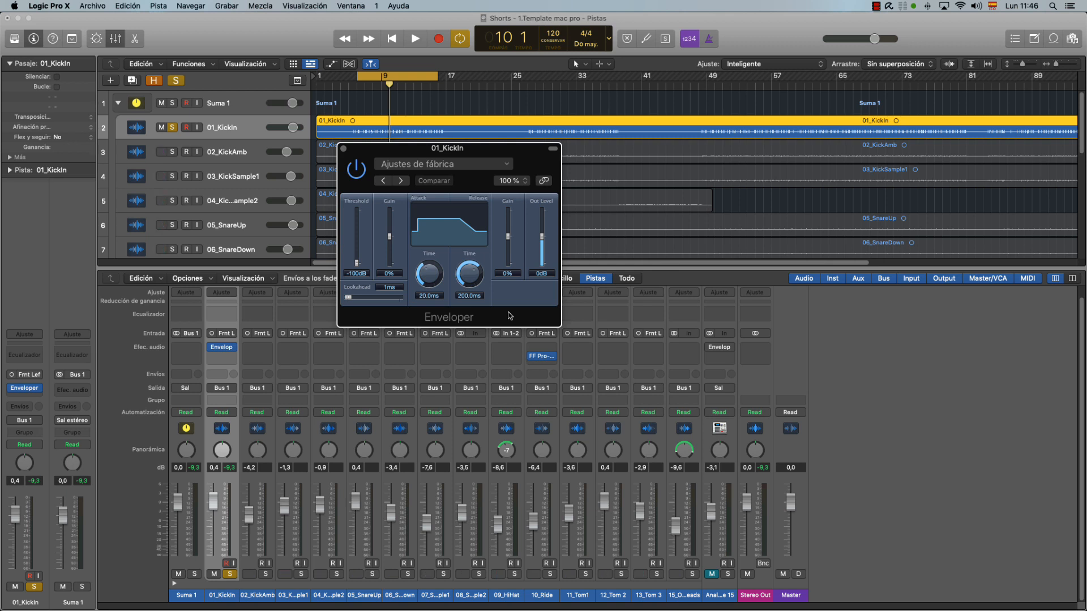
{"action": "left_click_drag", "start_coordinate": [463, 147], "coordinate": [444, 162]}
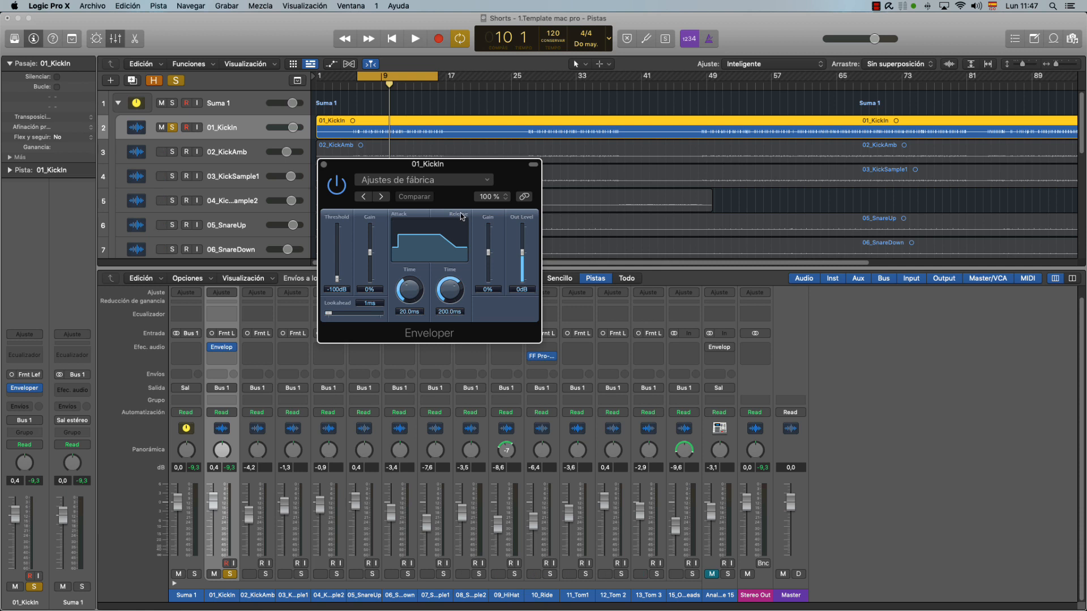
Set the Enveloper's threshold to -40 dB, lookahead to 15 ms, attack gain to 64% and attack time to 47 ms.
{"action": "left_click_drag", "start_coordinate": [337, 279], "coordinate": [355, 260]}
{"action": "left_click_drag", "start_coordinate": [329, 313], "coordinate": [336, 316]}
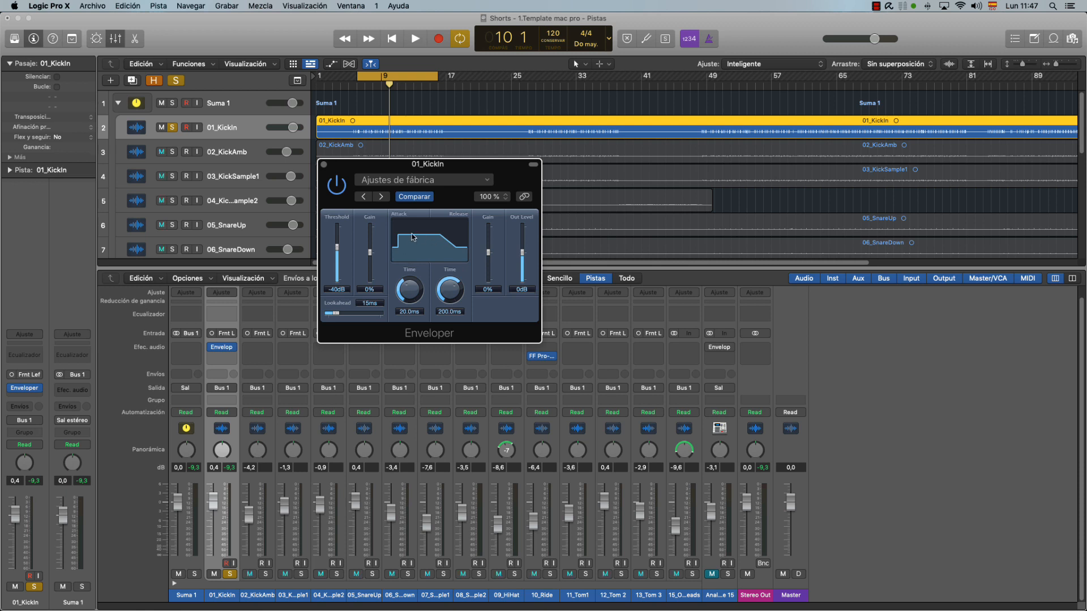
{"action": "mouse_move", "coordinate": [372, 256]}
{"action": "left_mouse_down"}
{"action": "mouse_move", "coordinate": [376, 225]}
{"action": "mouse_move", "coordinate": [363, 287]}
{"action": "mouse_move", "coordinate": [371, 242]}
{"action": "left_mouse_up"}
{"action": "left_click_drag", "start_coordinate": [409, 290], "coordinate": [423, 225]}
{"action": "left_click_drag", "start_coordinate": [409, 290], "coordinate": [411, 324]}
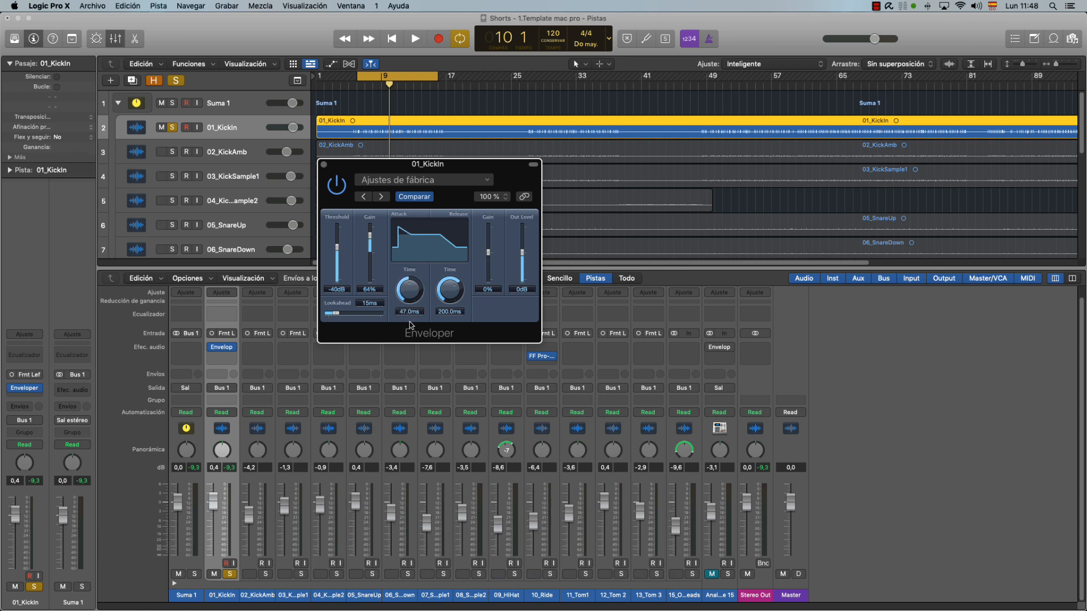
Set the Enveloper's attack gain to 6%, attack time to 50 ms, release gain to 10% and release time to 150 ms.
{"action": "left_click_drag", "start_coordinate": [487, 256], "coordinate": [462, 300]}
{"action": "mouse_move", "coordinate": [370, 235]}
{"action": "left_mouse_down"}
{"action": "mouse_move", "coordinate": [369, 276]}
{"action": "mouse_move", "coordinate": [370, 235]}
{"action": "left_mouse_up"}
{"action": "left_click_drag", "start_coordinate": [409, 291], "coordinate": [409, 291]}
{"action": "left_click_drag", "start_coordinate": [488, 278], "coordinate": [369, 252]}
{"action": "mouse_move", "coordinate": [411, 292]}
{"action": "left_mouse_down"}
{"action": "mouse_move", "coordinate": [416, 268]}
{"action": "mouse_move", "coordinate": [412, 301]}
{"action": "left_mouse_up"}
During playback, set the attack gain to 72% and attack time to 110 ms, comparing the kick with the Enveloper bypassed.
{"action": "key", "text": "space"}
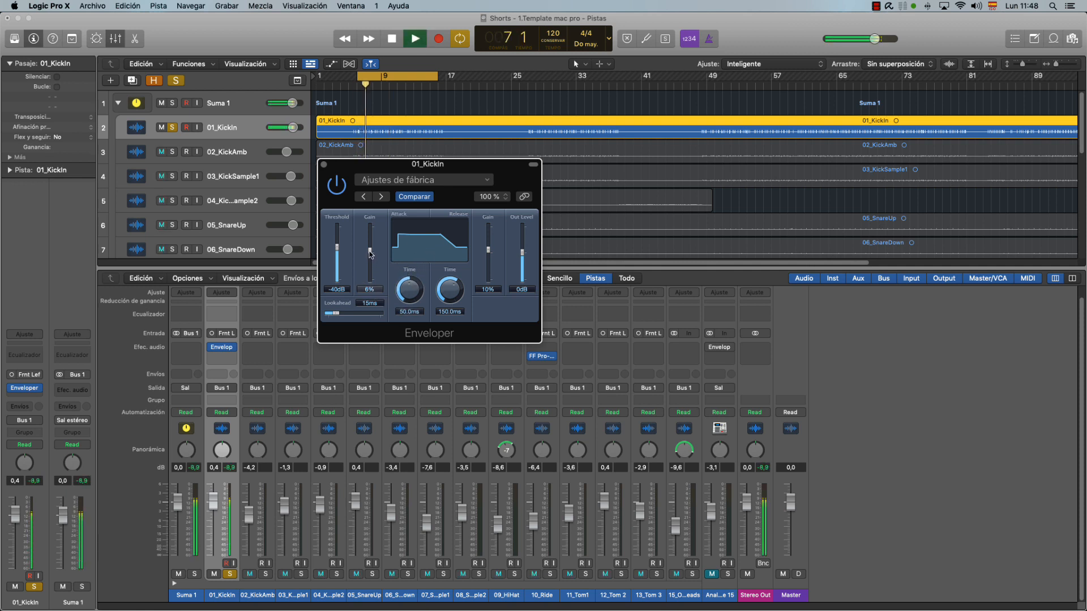
{"action": "left_click_drag", "start_coordinate": [370, 255], "coordinate": [371, 236]}
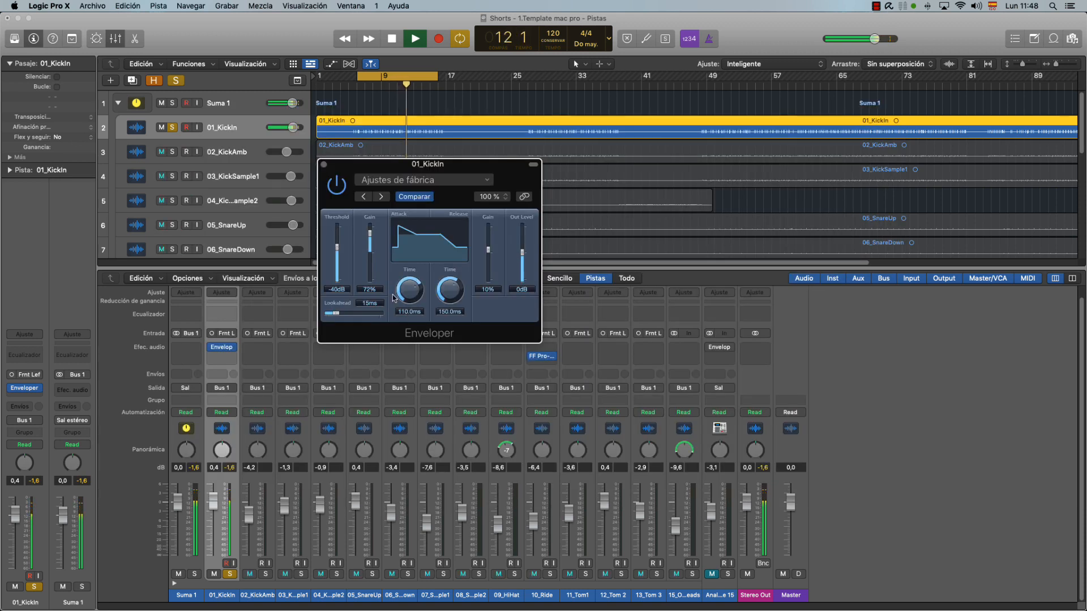
{"action": "left_click", "coordinate": [340, 190]}
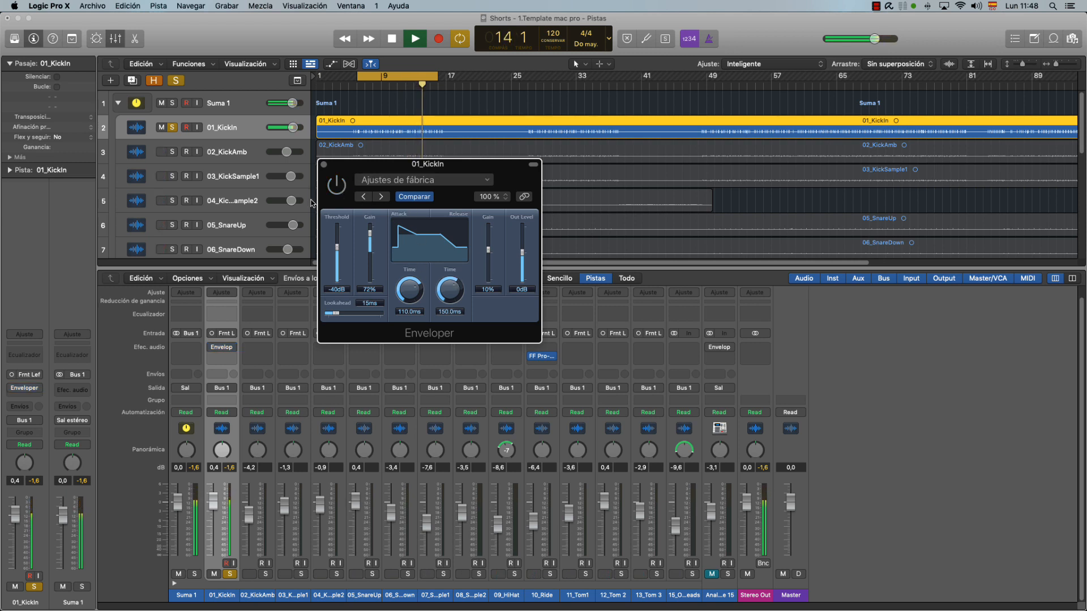
{"action": "left_click", "coordinate": [340, 191]}
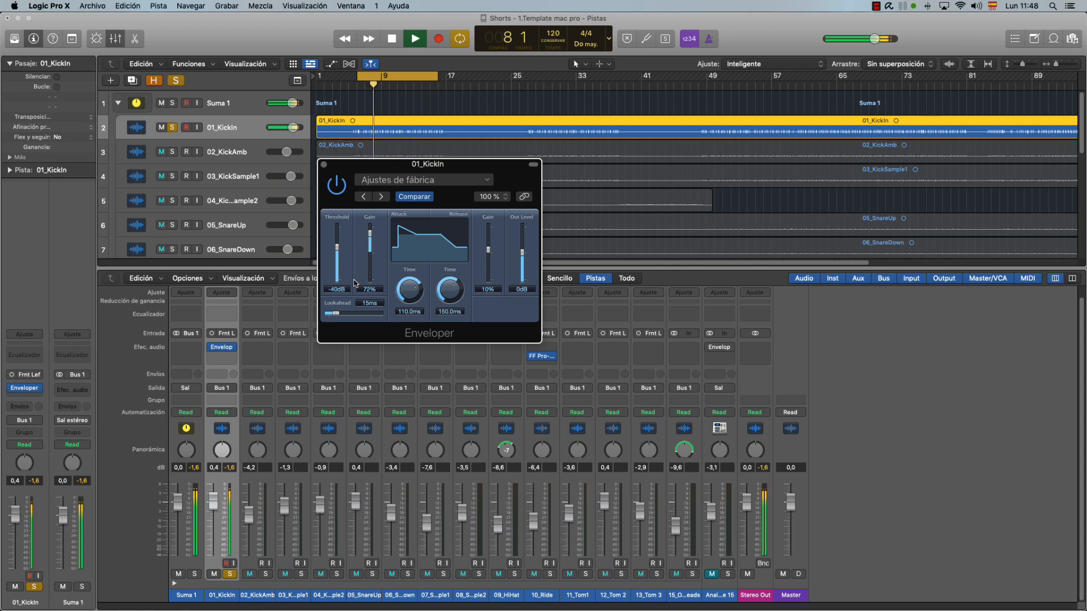
Stop playback, raise the Enveloper's output level to +5 dB, and resume playback.
{"action": "key", "text": "space"}
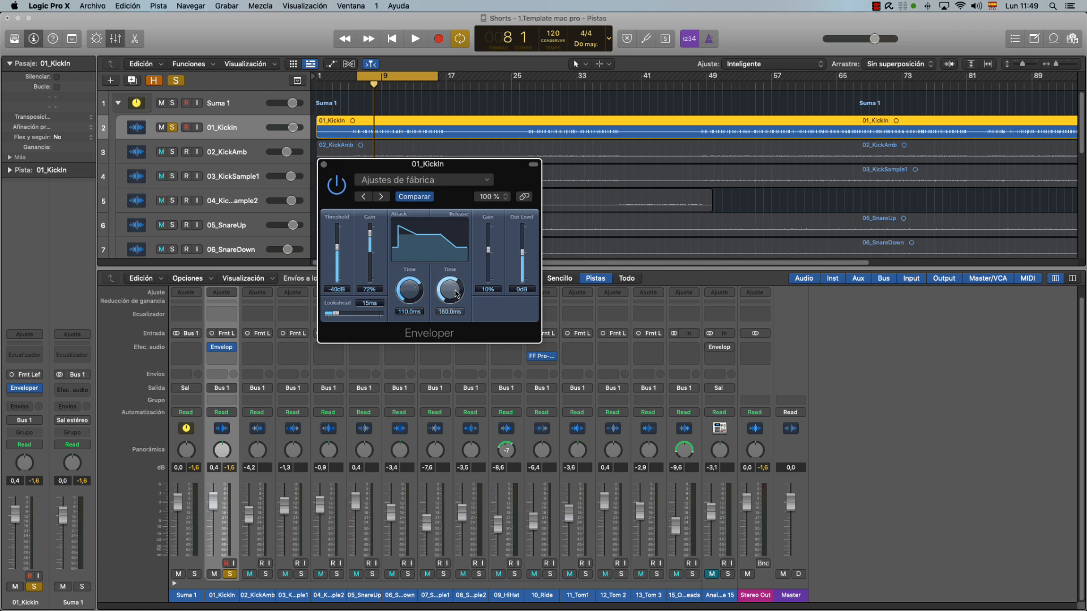
{"action": "left_click_drag", "start_coordinate": [524, 258], "coordinate": [521, 250]}
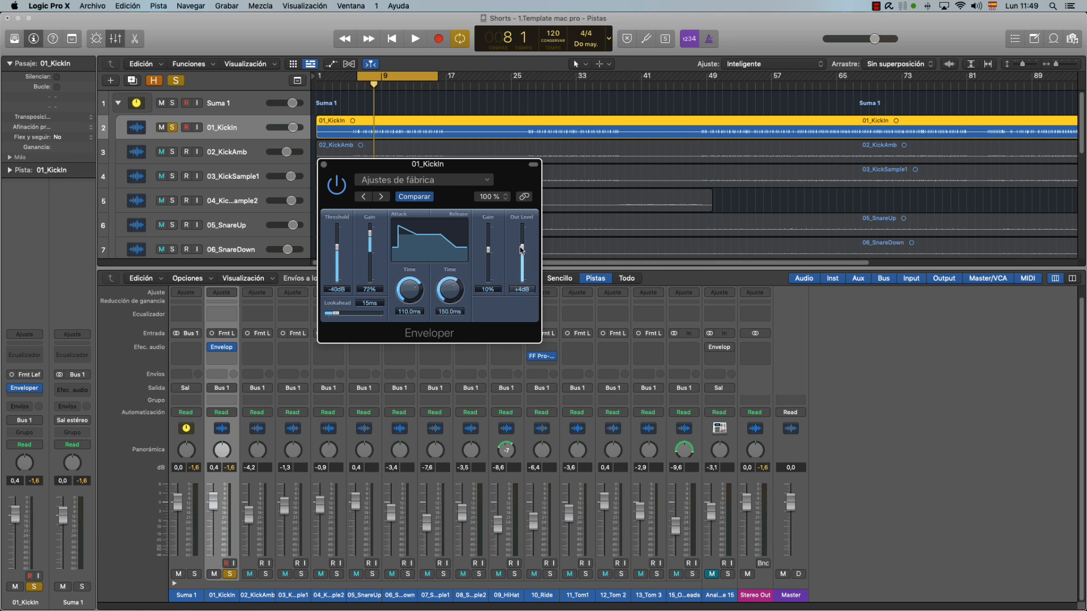
{"action": "key", "text": "space"}
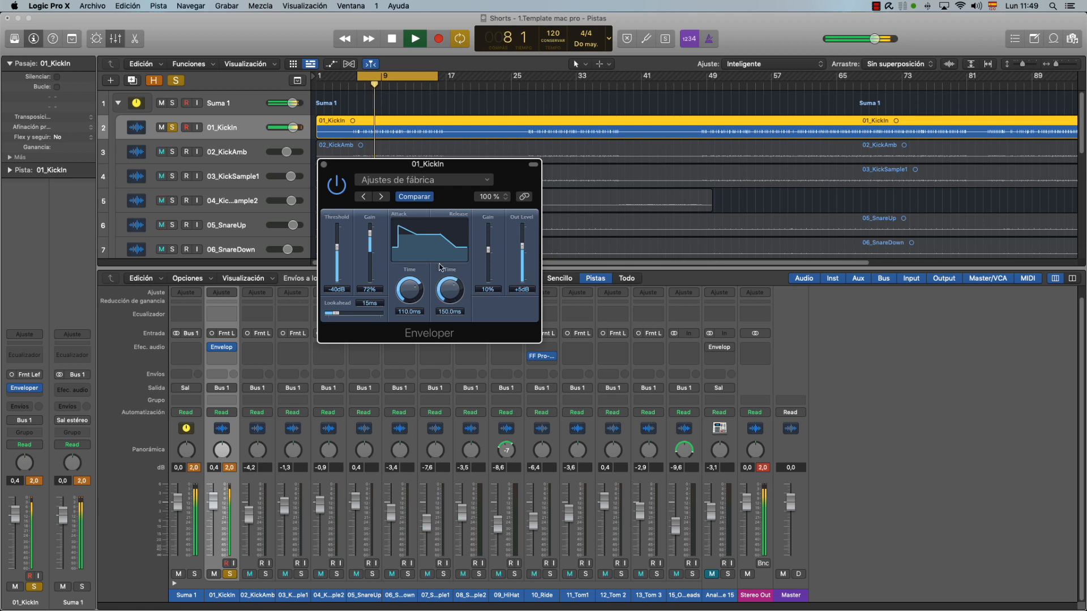
Try release gain at 100% and -100% during playback, settling on -42% with a release time of 140 ms.
{"action": "left_click_drag", "start_coordinate": [491, 257], "coordinate": [504, 229]}
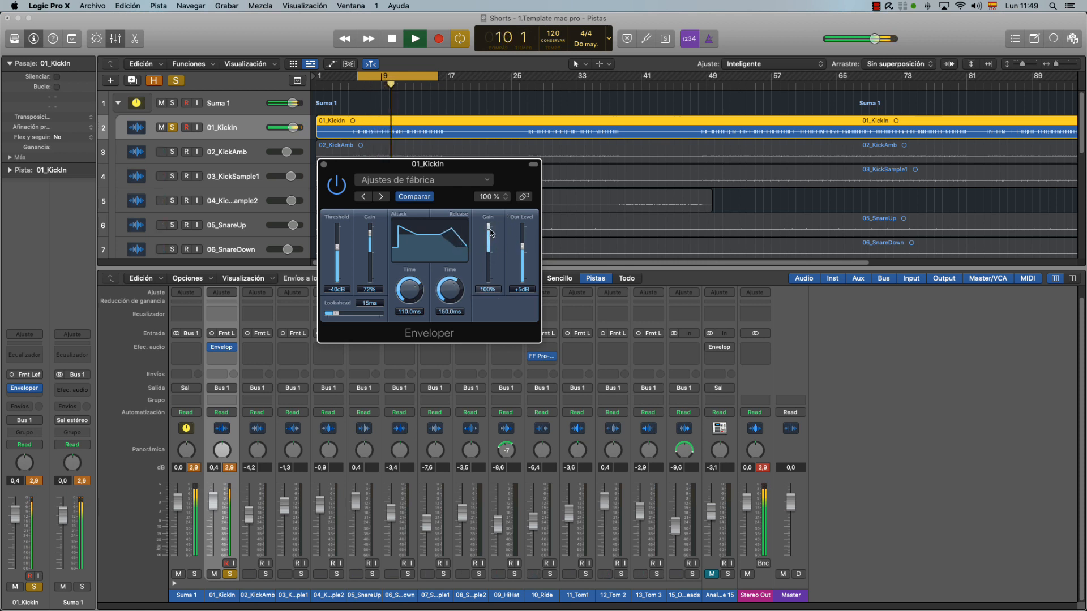
{"action": "left_click_drag", "start_coordinate": [491, 228], "coordinate": [484, 324]}
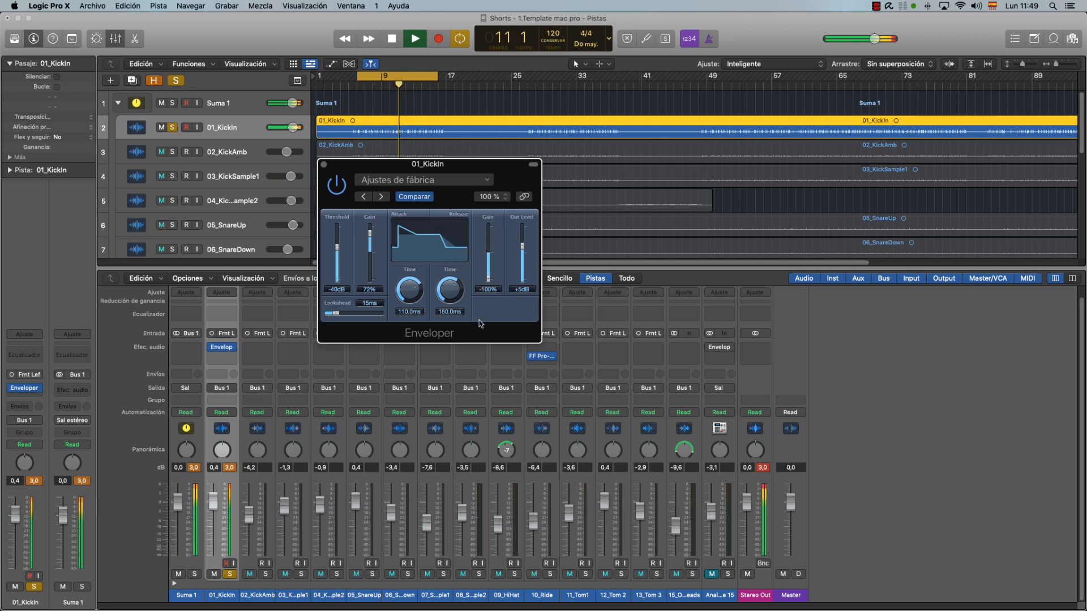
{"action": "left_click_drag", "start_coordinate": [499, 286], "coordinate": [488, 262]}
{"action": "left_click_drag", "start_coordinate": [456, 292], "coordinate": [455, 254]}
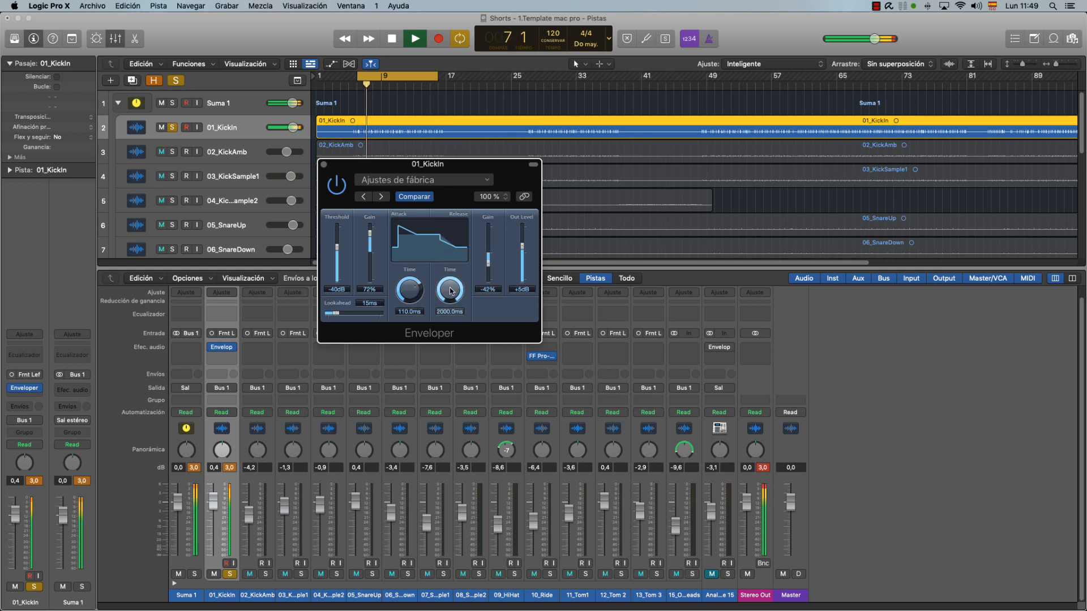
{"action": "left_click_drag", "start_coordinate": [453, 286], "coordinate": [462, 249]}
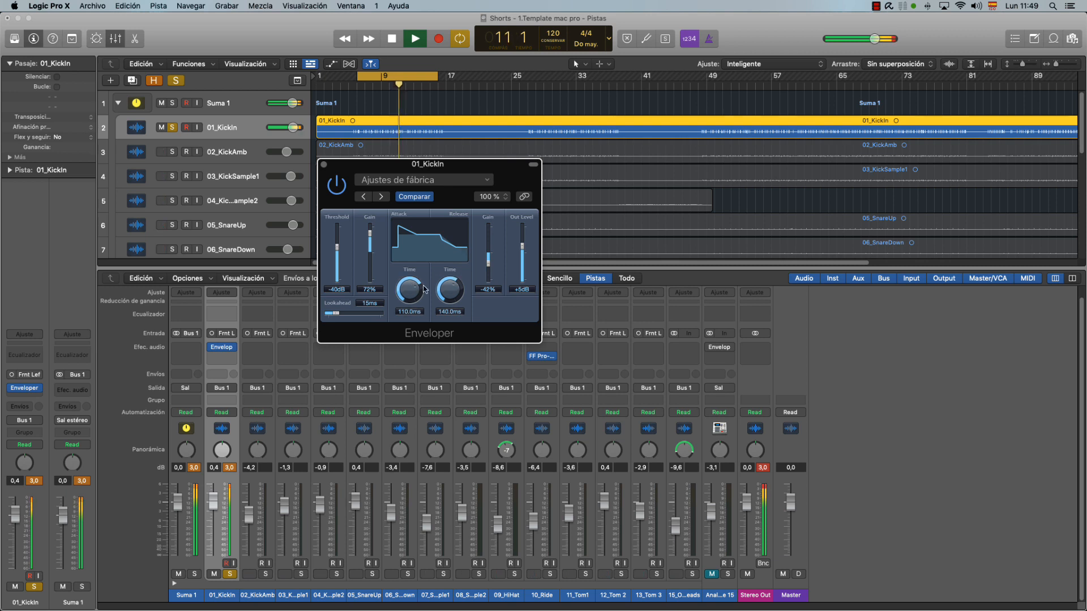
Compare the soloed kick with the Enveloper bypassed and active, and stop playback.
{"action": "left_click", "coordinate": [341, 192]}
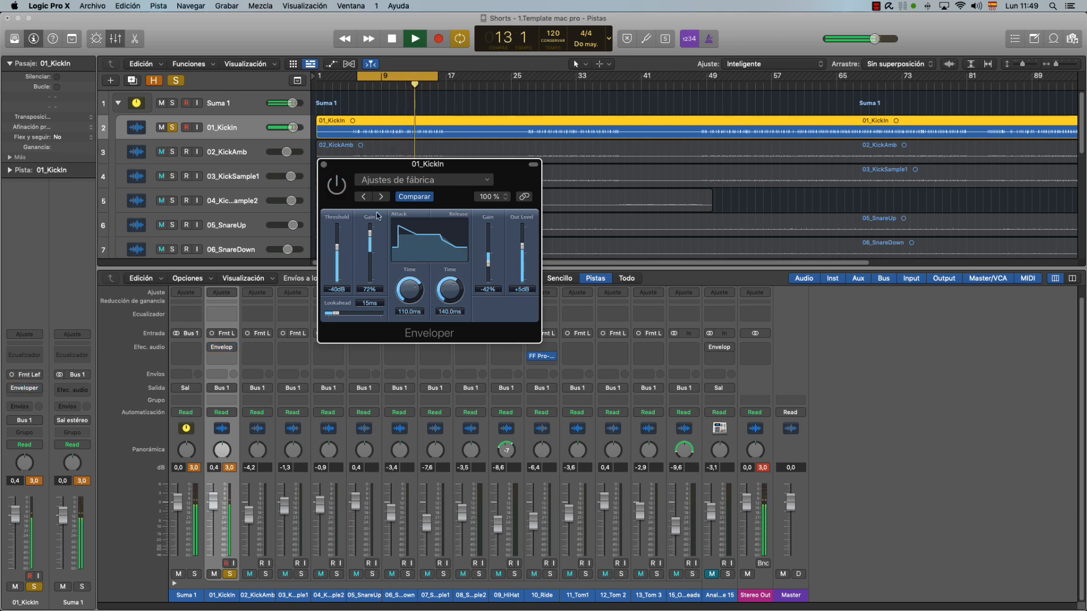
{"action": "left_click", "coordinate": [338, 186]}
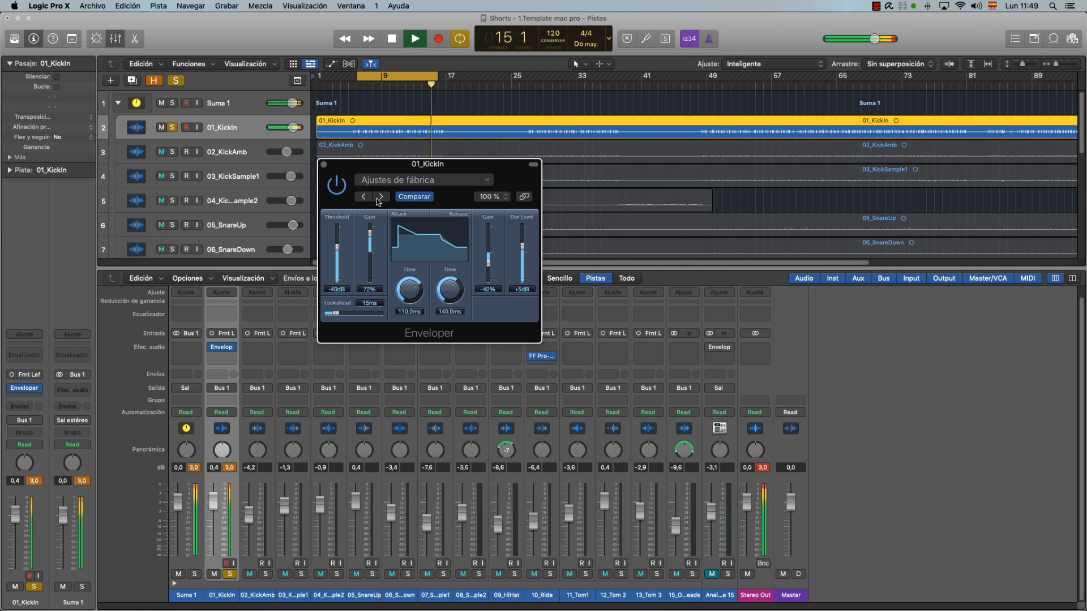
{"action": "key", "text": "space"}
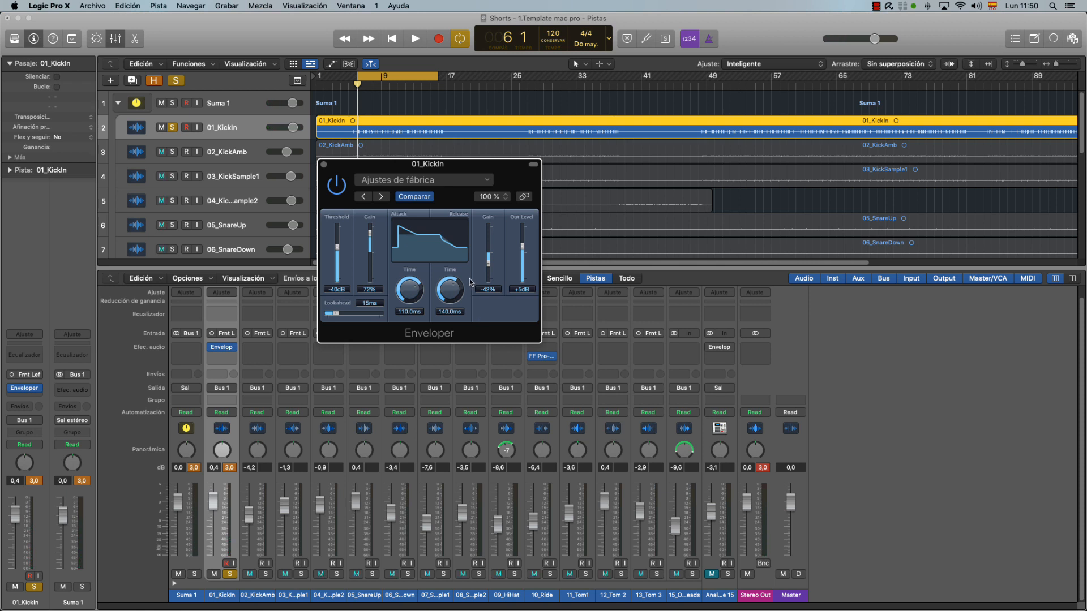
Sweep the Enveloper's release and attack times, settling on 160 ms release, 95 ms attack and 68% attack gain.
{"action": "left_click_drag", "start_coordinate": [447, 300], "coordinate": [455, 379]}
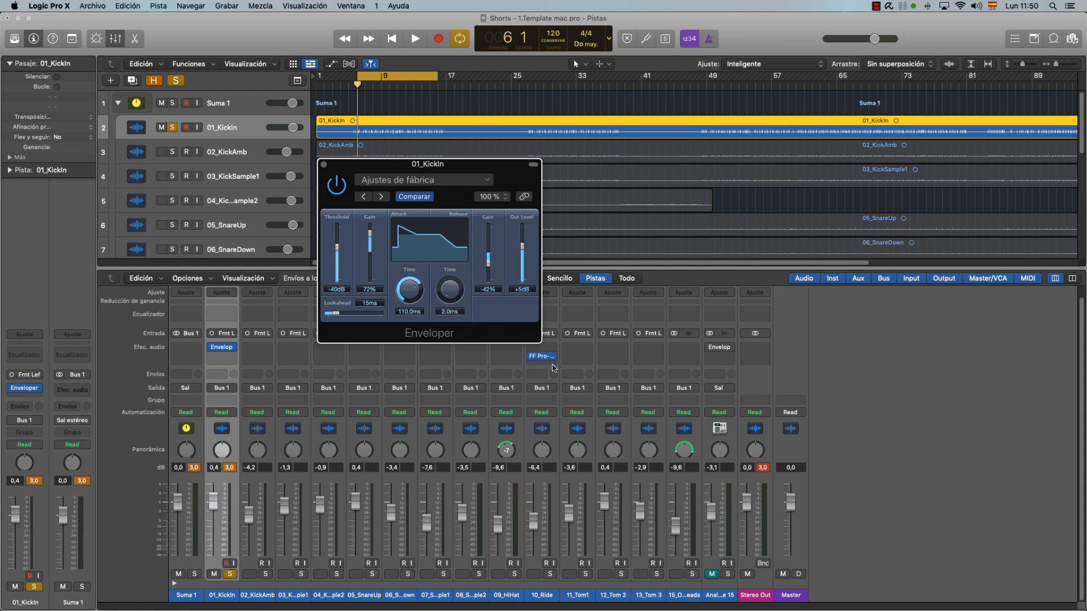
{"action": "left_click_drag", "start_coordinate": [450, 290], "coordinate": [457, 250]}
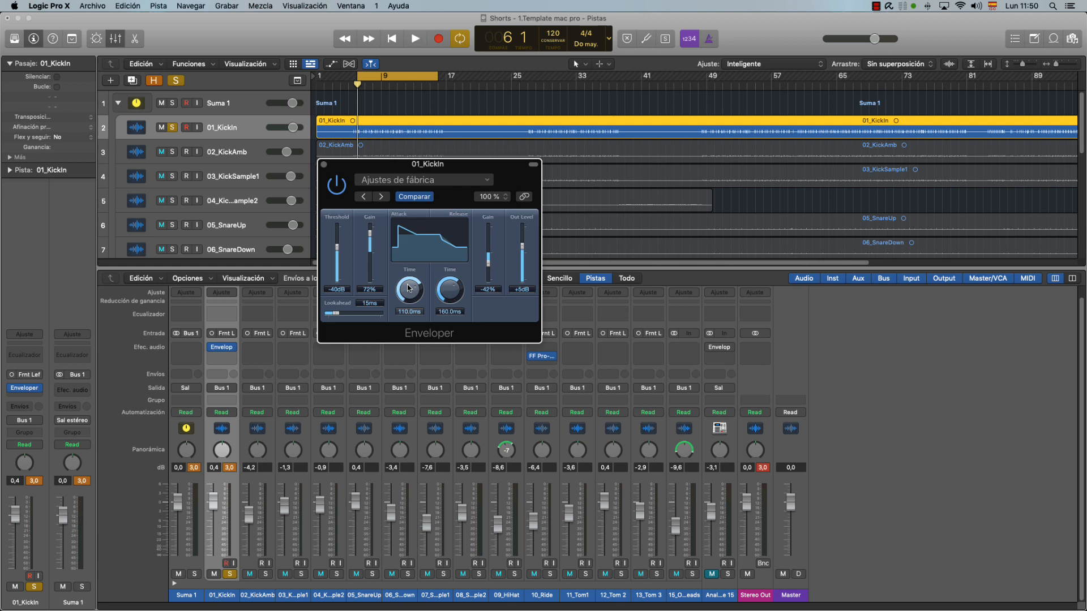
{"action": "key", "text": "space"}
{"action": "left_click_drag", "start_coordinate": [411, 289], "coordinate": [476, 215]}
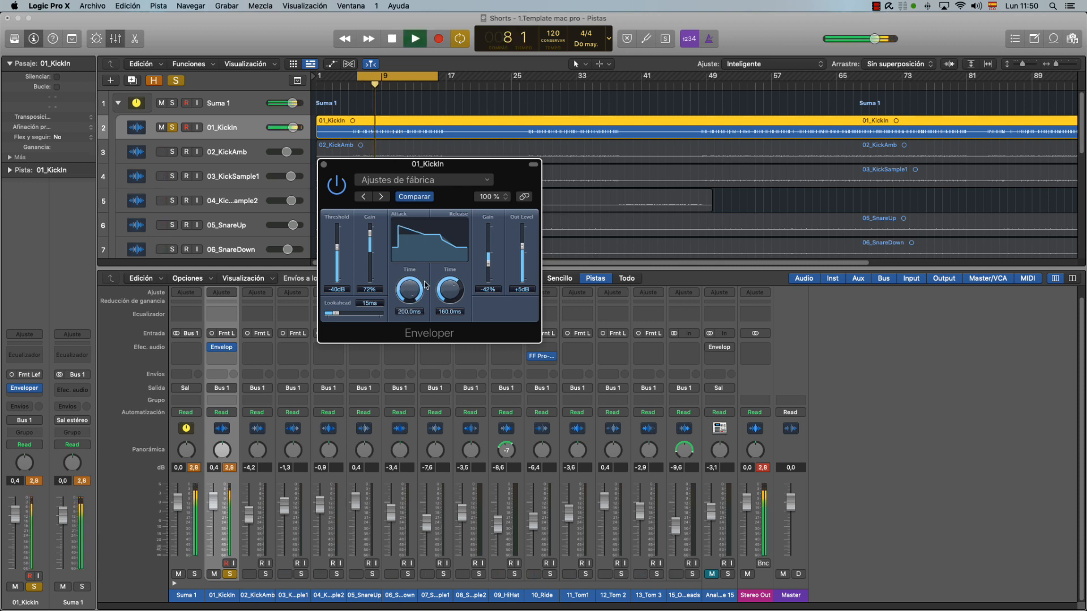
{"action": "left_click_drag", "start_coordinate": [417, 295], "coordinate": [453, 433]}
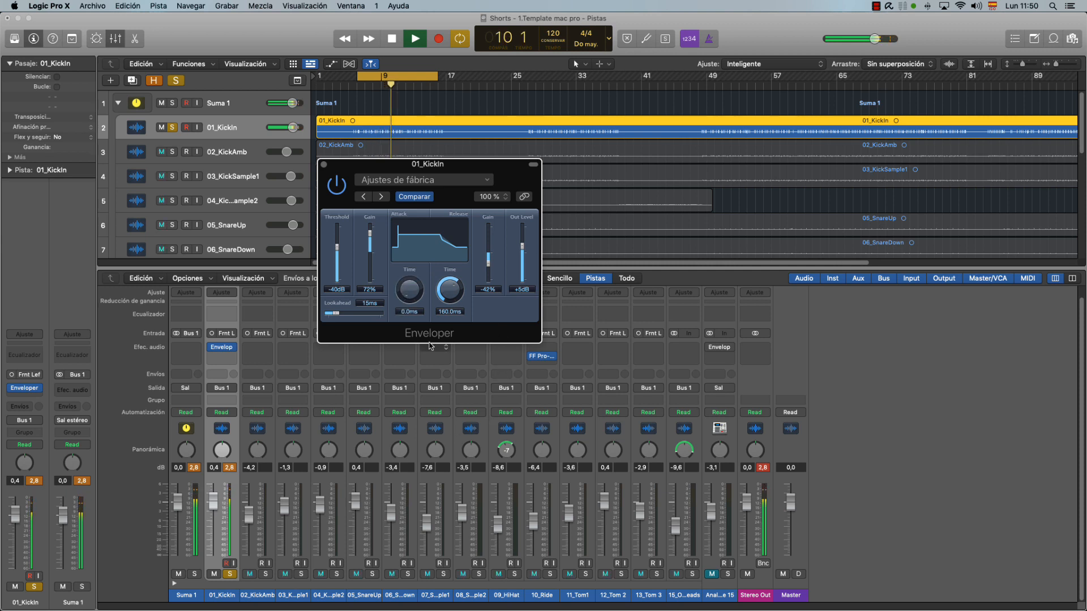
{"action": "left_click_drag", "start_coordinate": [410, 301], "coordinate": [361, 249]}
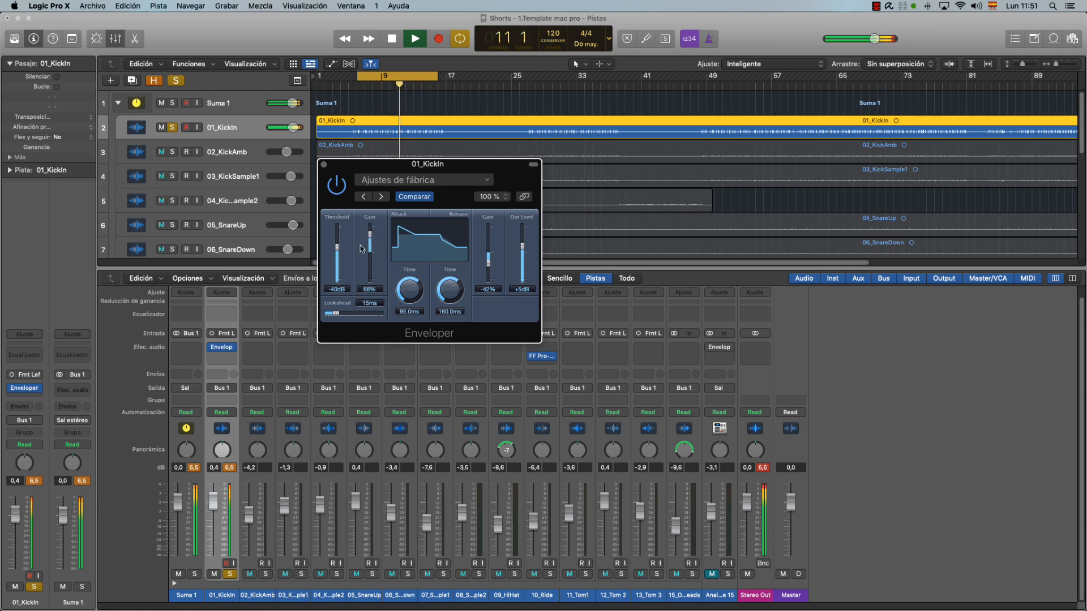
Compare the kick's peak level with the Enveloper bypassed and active, resetting the 01_KickIn peak reading in between.
{"action": "left_click", "coordinate": [338, 185]}
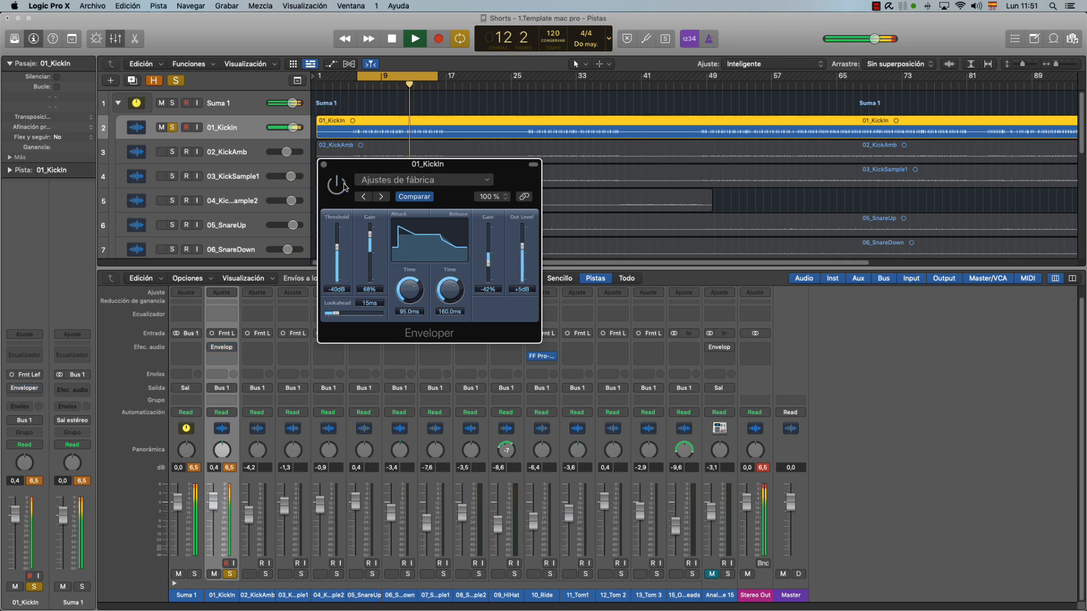
{"action": "left_click", "coordinate": [230, 468]}
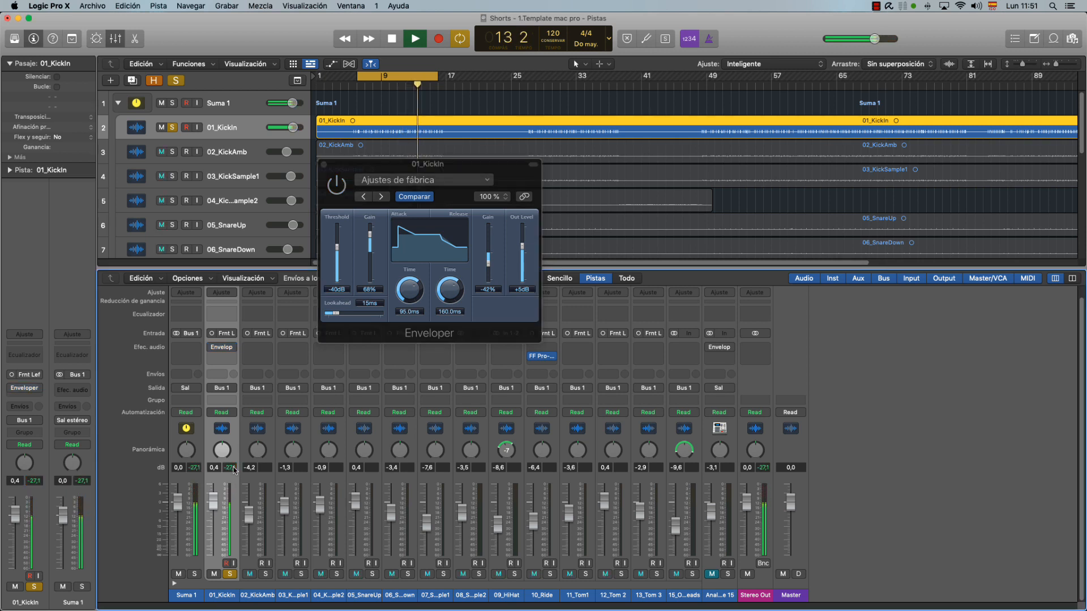
{"action": "left_click", "coordinate": [342, 190]}
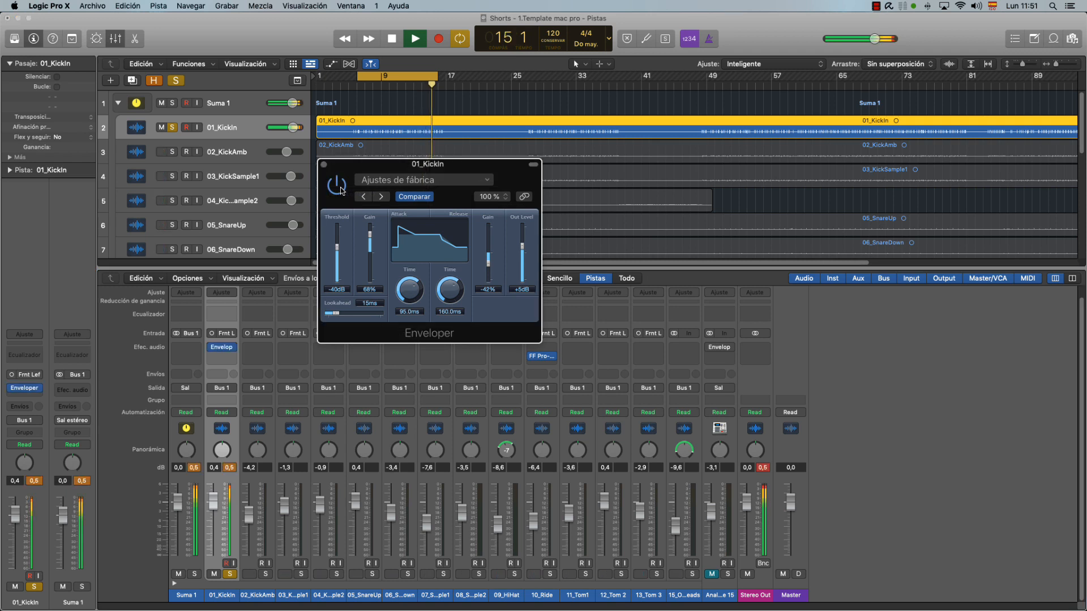
{"action": "key", "text": "space"}
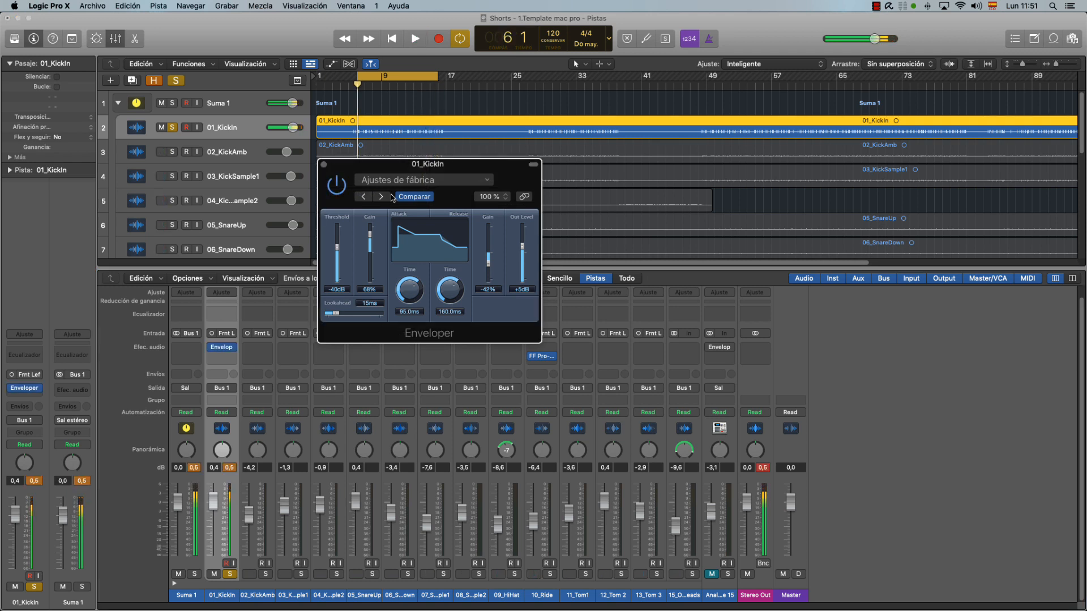
Turn off solo on 01_KickIn, reset its peak reading, and solo the Suma 1 stack.
{"action": "left_click", "coordinate": [230, 574]}
{"action": "left_click", "coordinate": [229, 469]}
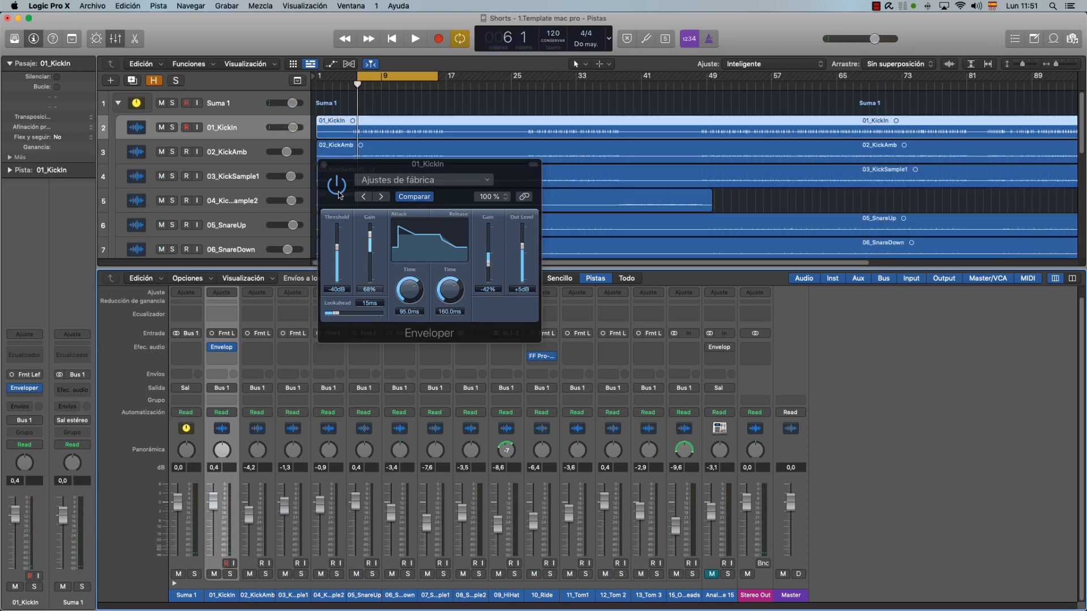
{"action": "left_click", "coordinate": [172, 103]}
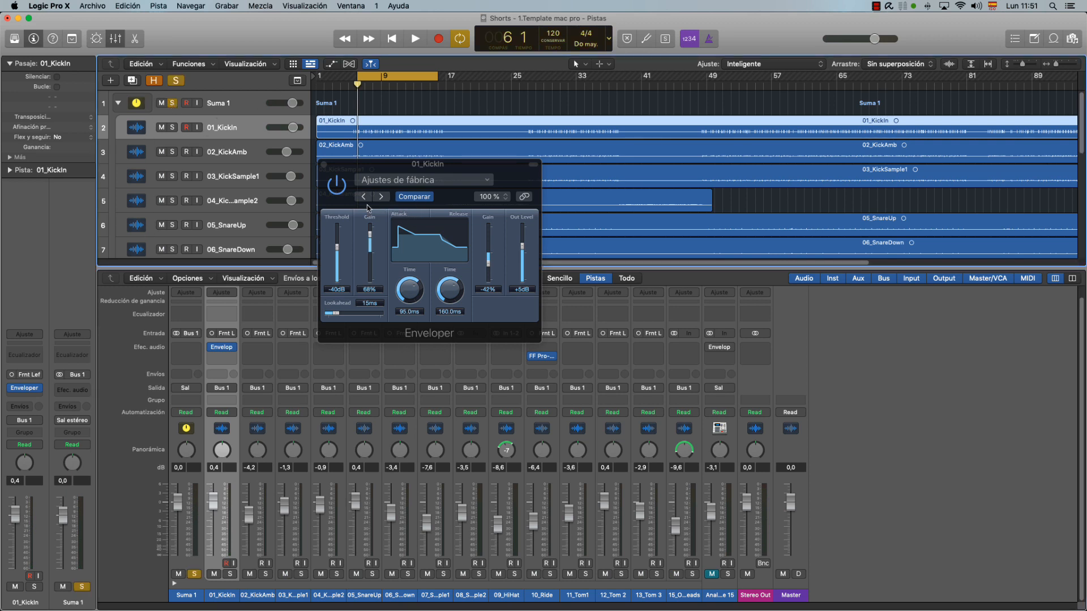
Play the full drum stack and compare it with the kick's Enveloper switched off and on.
{"action": "key", "text": "space"}
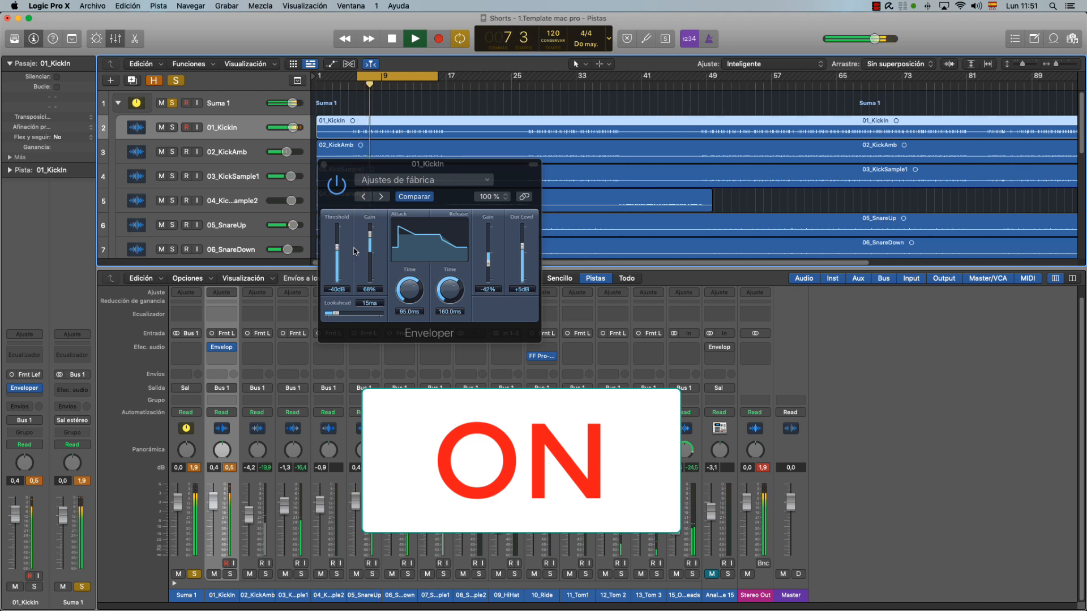
{"action": "left_click", "coordinate": [336, 184]}
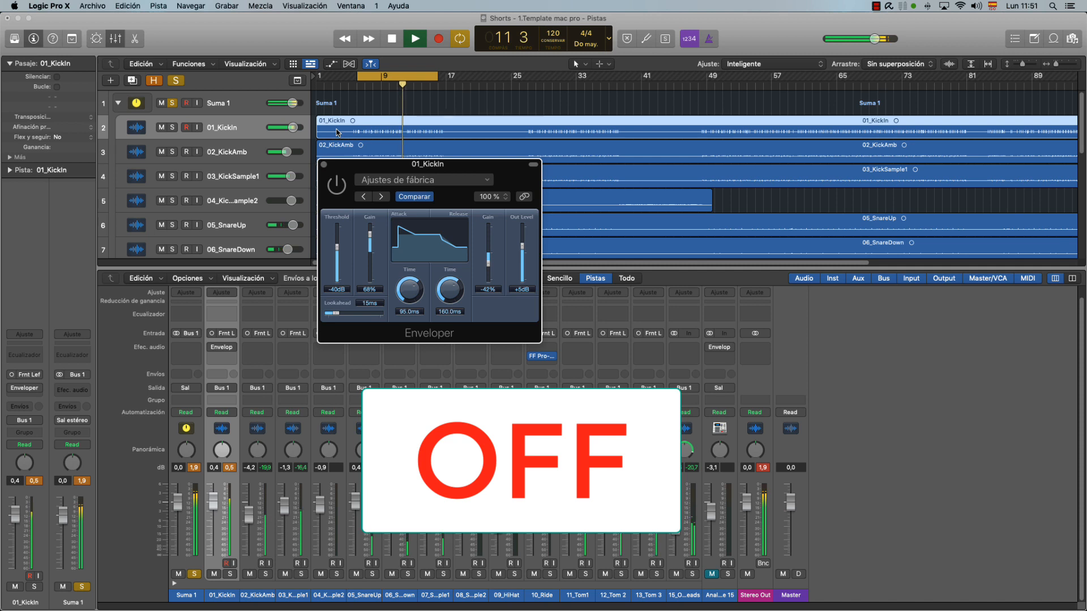
{"action": "left_click", "coordinate": [336, 180]}
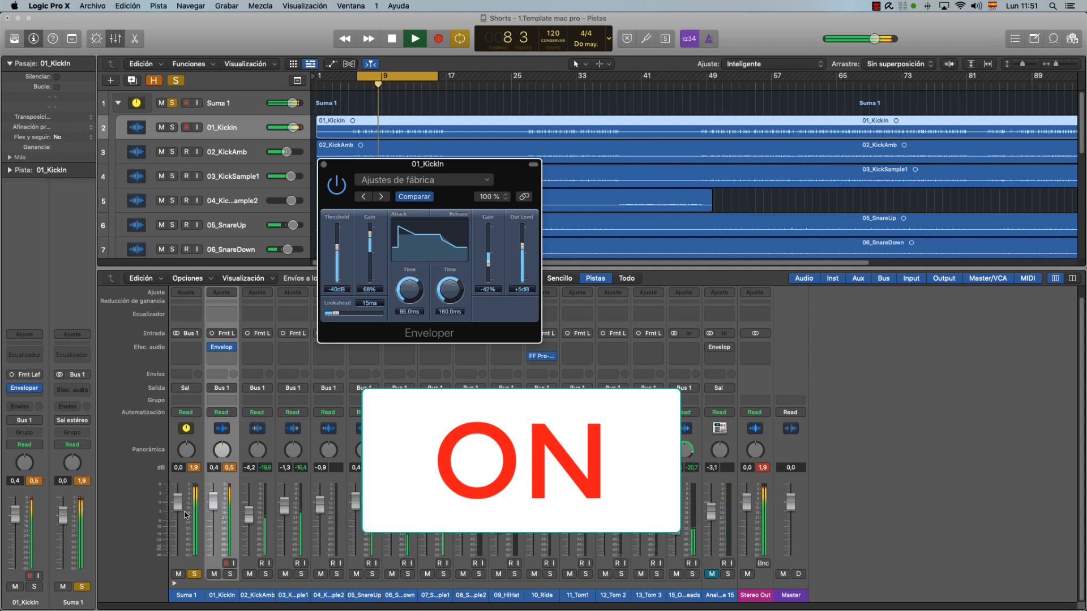
Lower the 01_KickIn fader to -4.3 dB and compare the drum mix with the kick's Enveloper off and on.
{"action": "left_click_drag", "start_coordinate": [213, 502], "coordinate": [214, 519]}
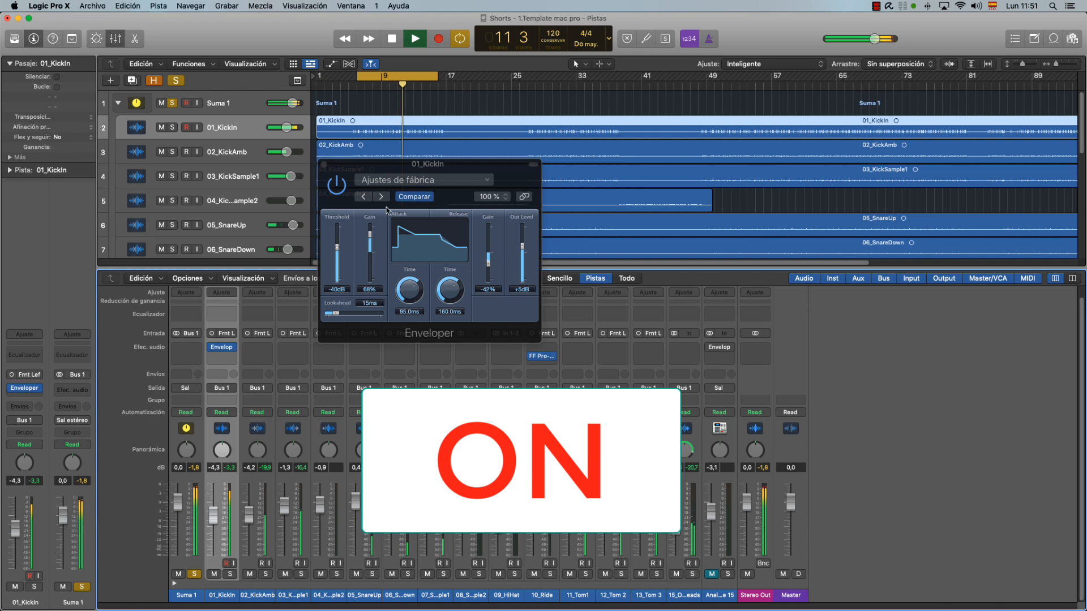
{"action": "left_click", "coordinate": [336, 187]}
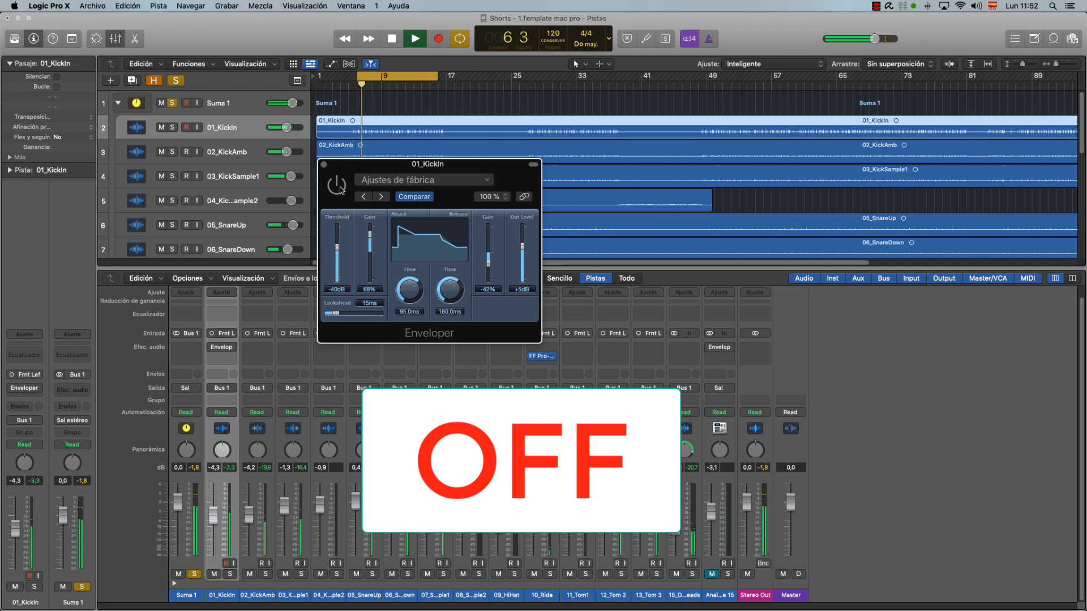
{"action": "left_click", "coordinate": [341, 189]}
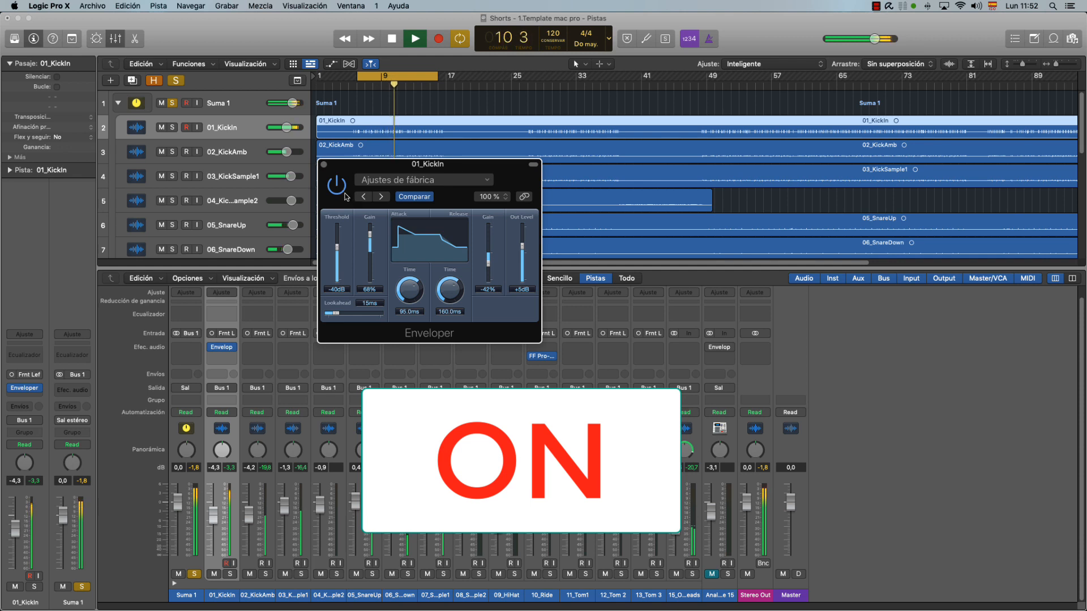
Solo 01_KickIn, compare the kick with its Enveloper bypassed and active, and stop playback.
{"action": "left_click", "coordinate": [230, 574]}
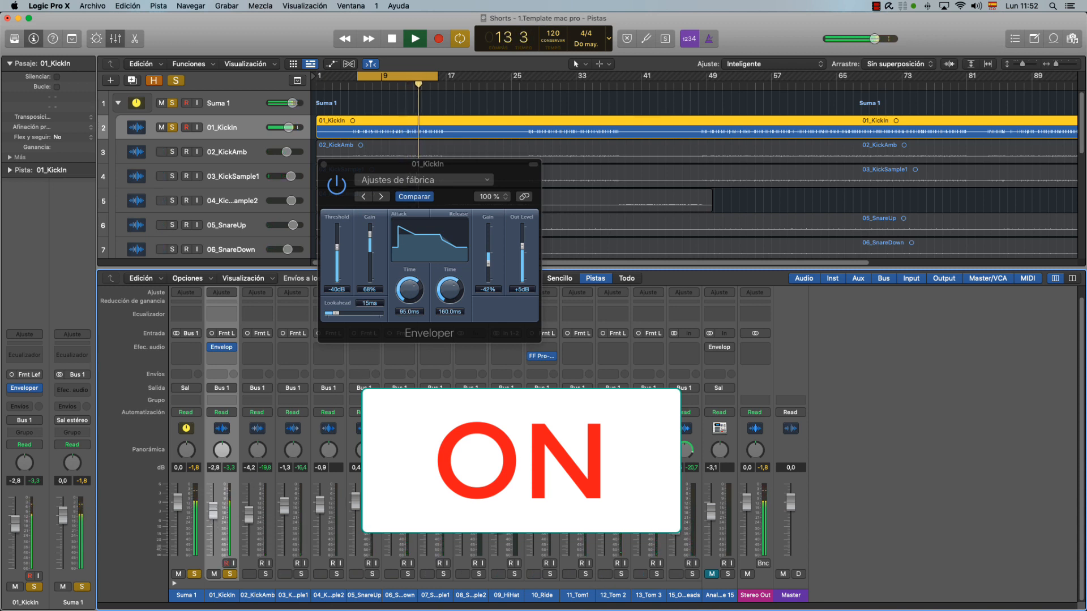
{"action": "left_click", "coordinate": [335, 185]}
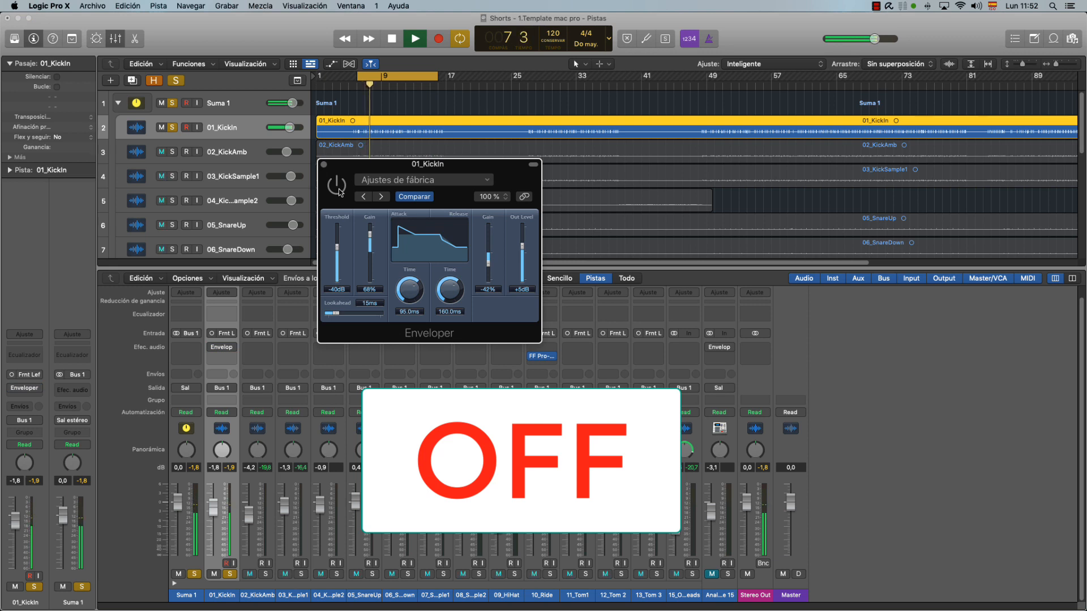
{"action": "left_click", "coordinate": [339, 191]}
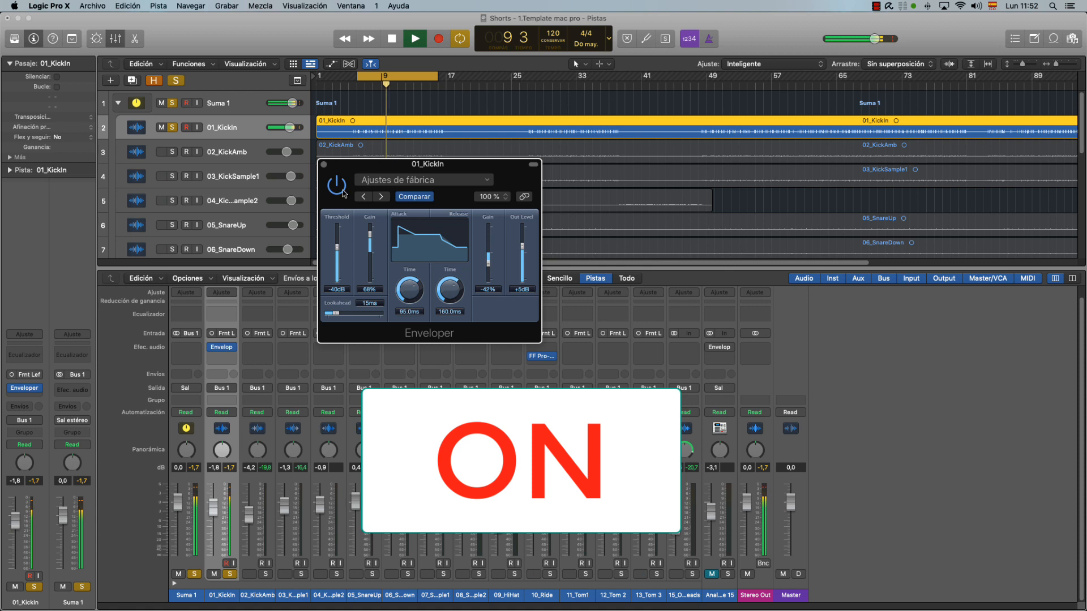
{"action": "key", "text": "space"}
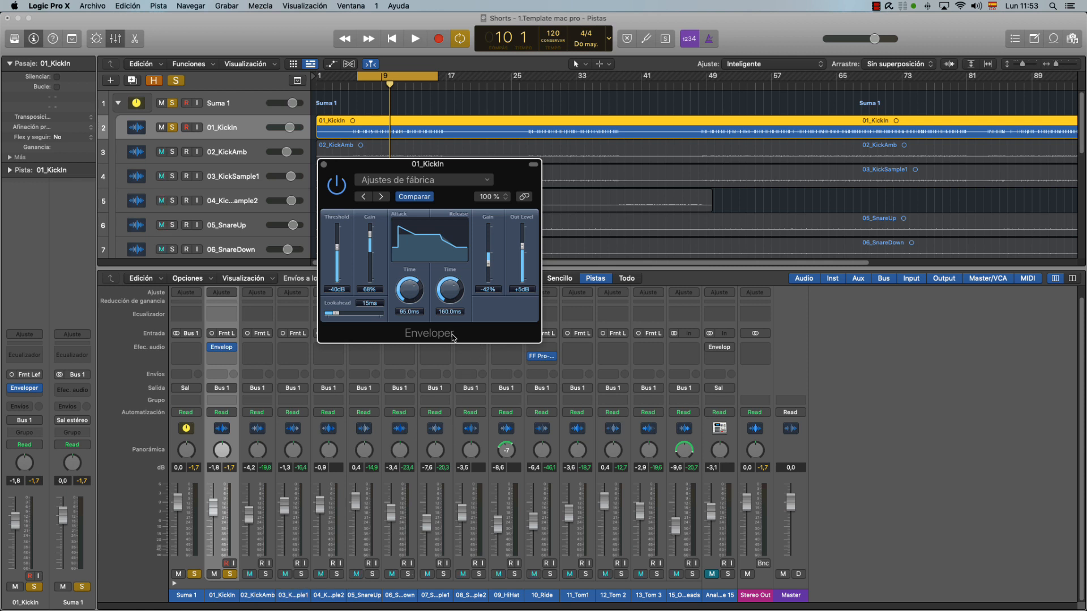
Close the kick's Enveloper, turn off solo on Suma 1 and 01_KickIn, and hide the mixer.
{"action": "left_click", "coordinate": [324, 164]}
{"action": "left_click", "coordinate": [194, 574]}
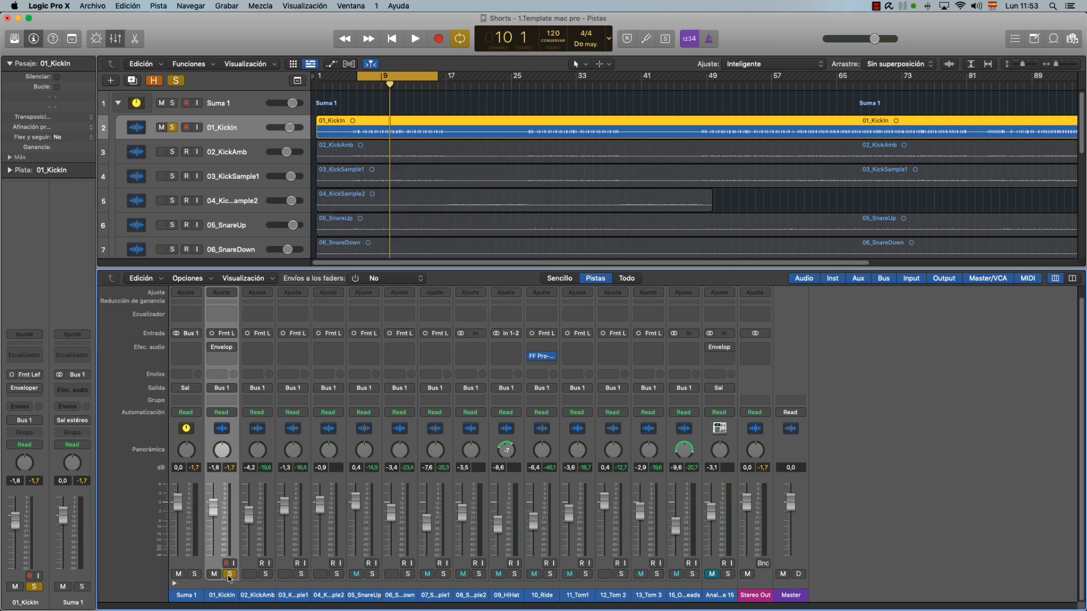
{"action": "left_click", "coordinate": [229, 575]}
{"action": "key", "text": "x"}
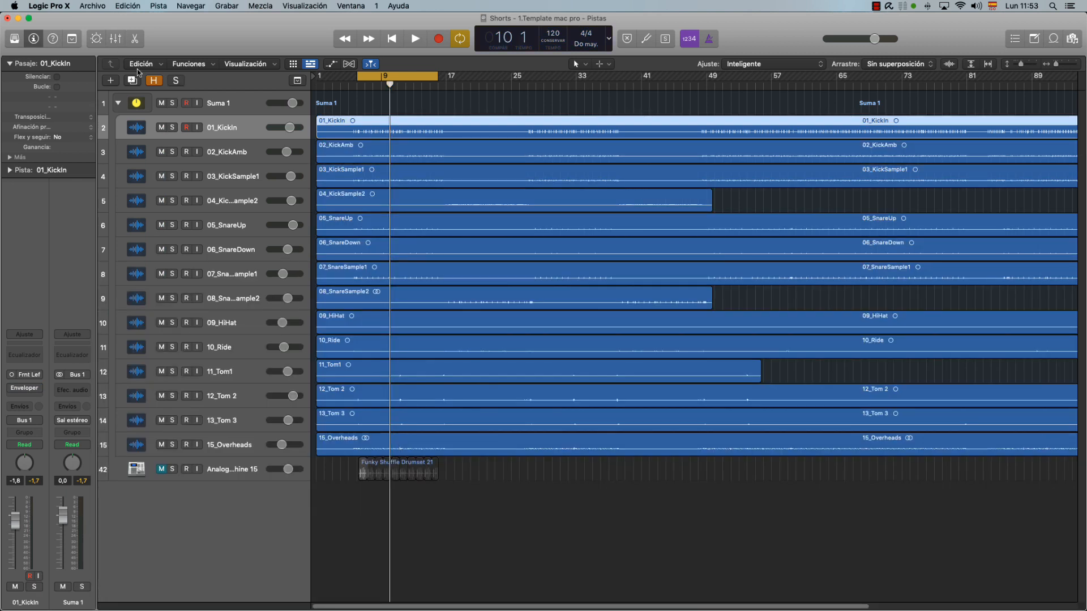
Collapse the Suma 1 stack, and unmute and solo the analog drum machine track.
{"action": "left_click", "coordinate": [118, 103]}
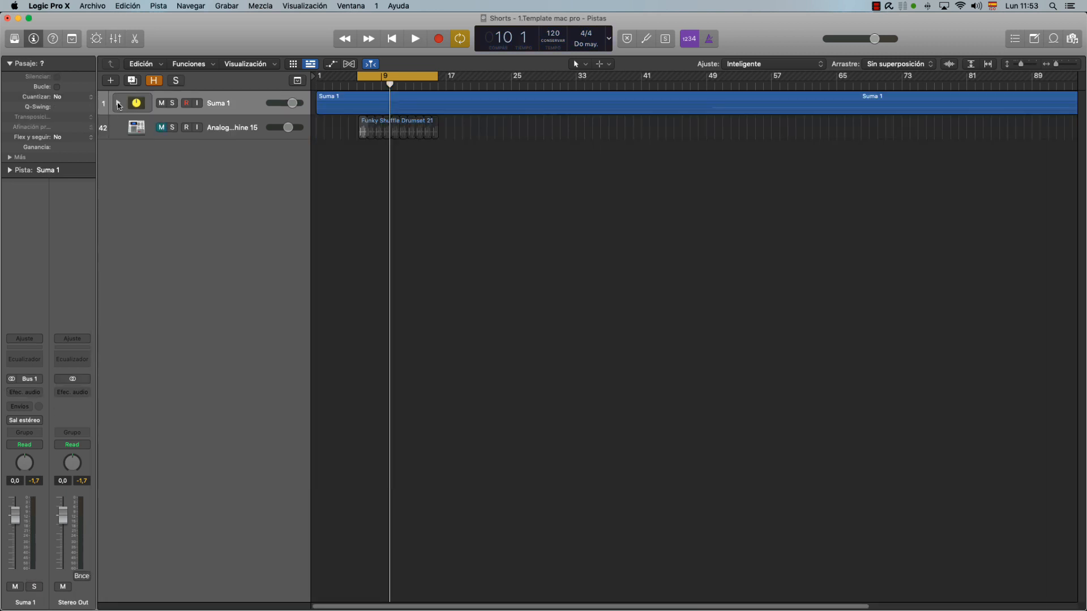
{"action": "left_click", "coordinate": [162, 128]}
{"action": "left_click", "coordinate": [172, 128]}
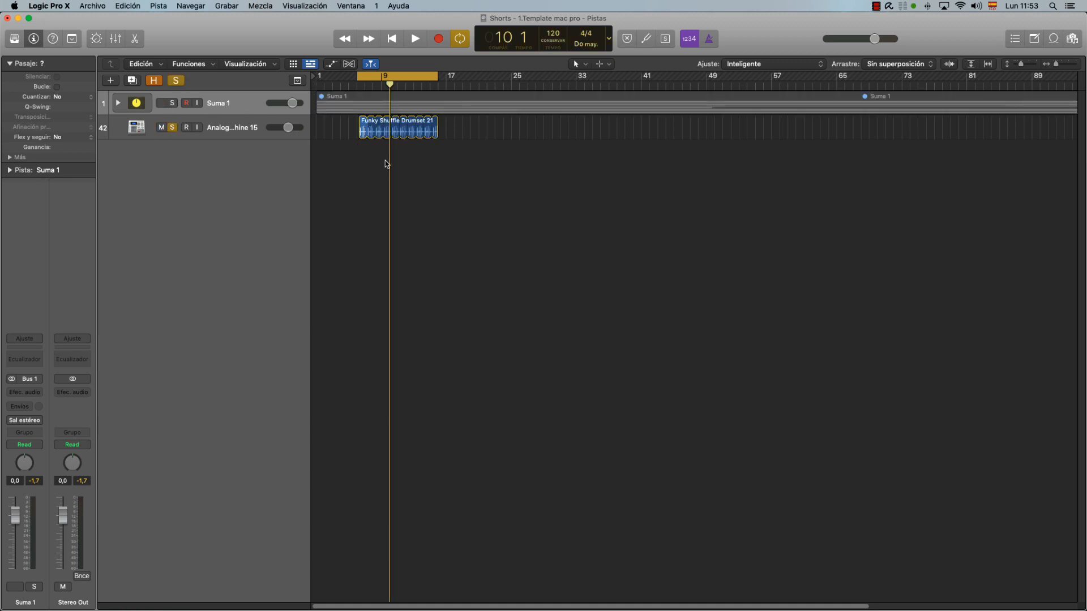
Select the analog drum machine track with the Funky Shuffle Drumset loop and open its Enveloper beneath the region.
{"action": "key", "text": "super+Right"}
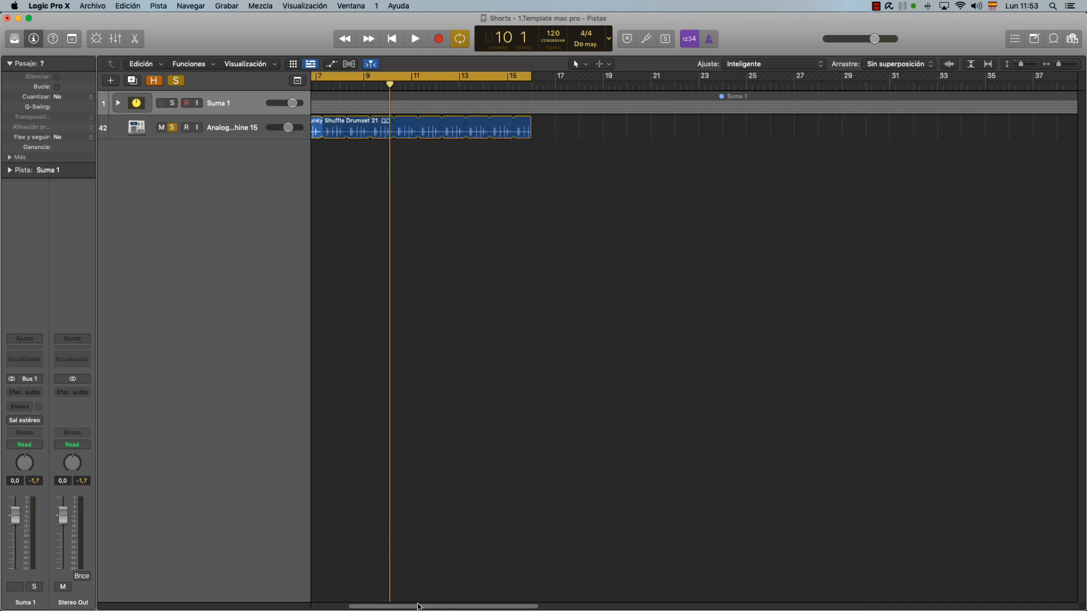
{"action": "left_click_drag", "start_coordinate": [417, 607], "coordinate": [389, 605]}
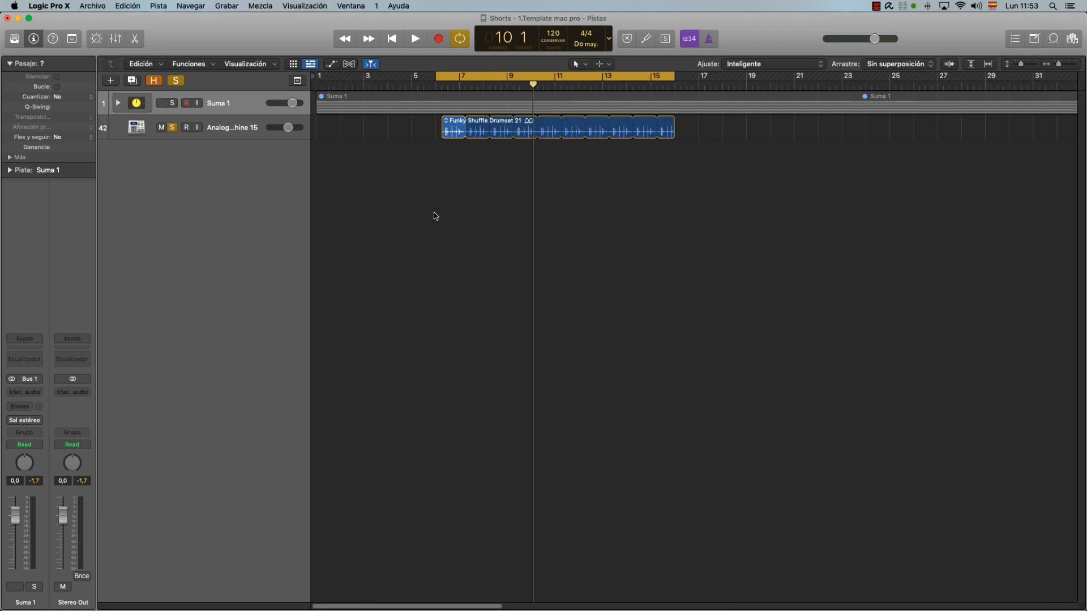
{"action": "key", "text": "ctrl+m"}
{"action": "left_click", "coordinate": [228, 137]}
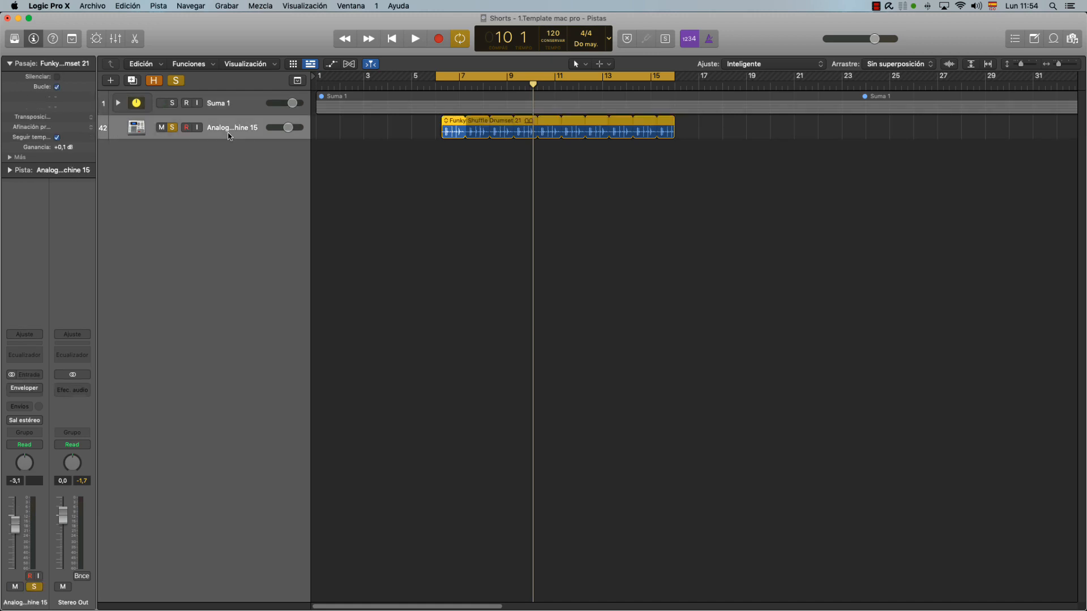
{"action": "left_click", "coordinate": [26, 390]}
{"action": "left_click_drag", "start_coordinate": [534, 326], "coordinate": [719, 205]}
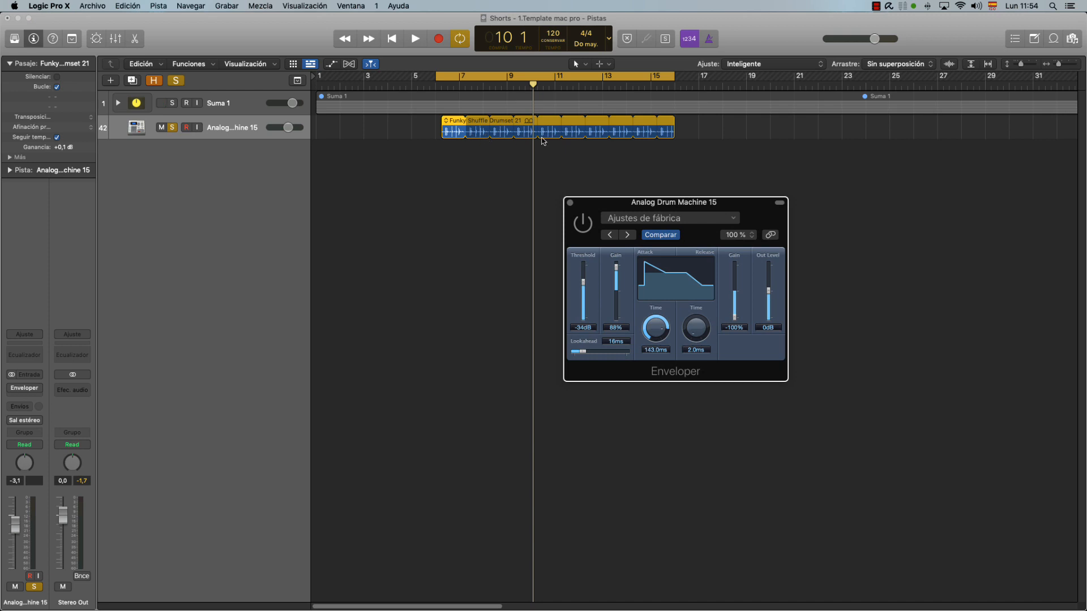
{"action": "left_click", "coordinate": [588, 225]}
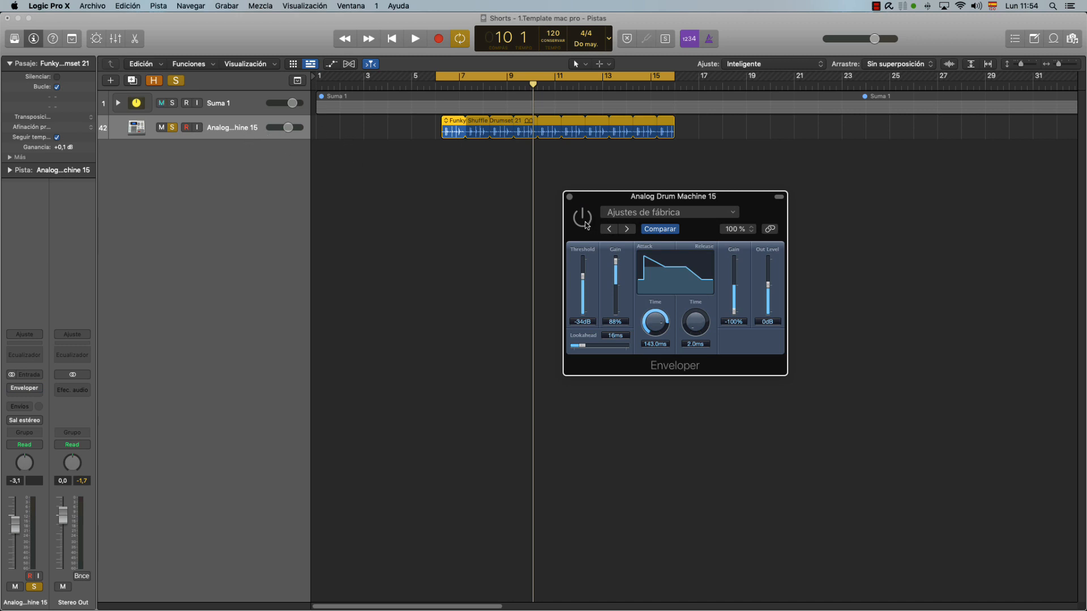
While the drum loop plays, set the Enveloper's attack gain to 72% and attack time to 158 ms, comparing it off and on.
{"action": "key", "text": "space"}
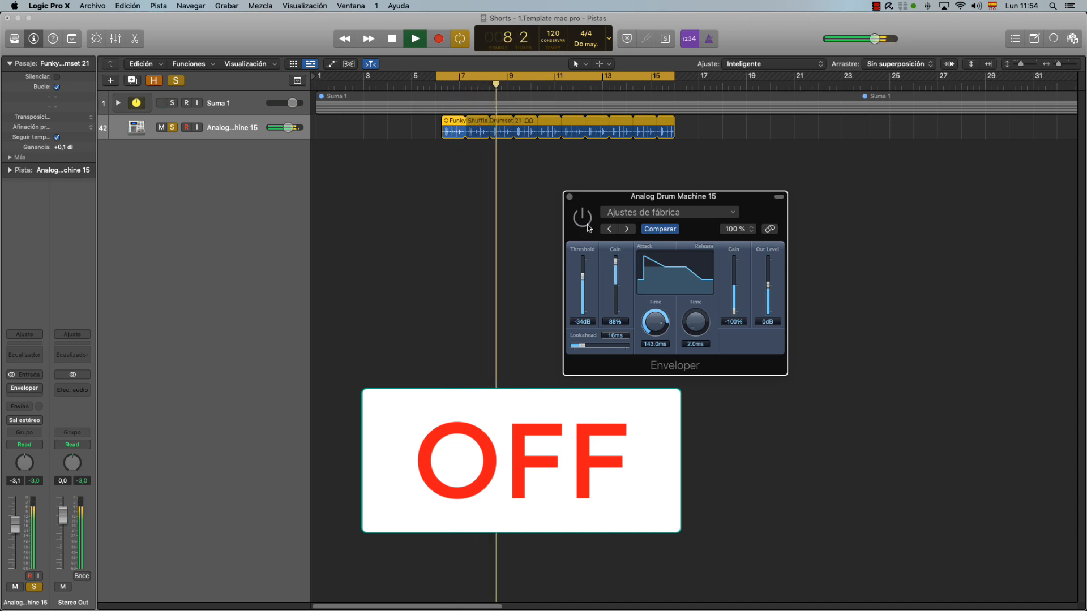
{"action": "left_click", "coordinate": [587, 222]}
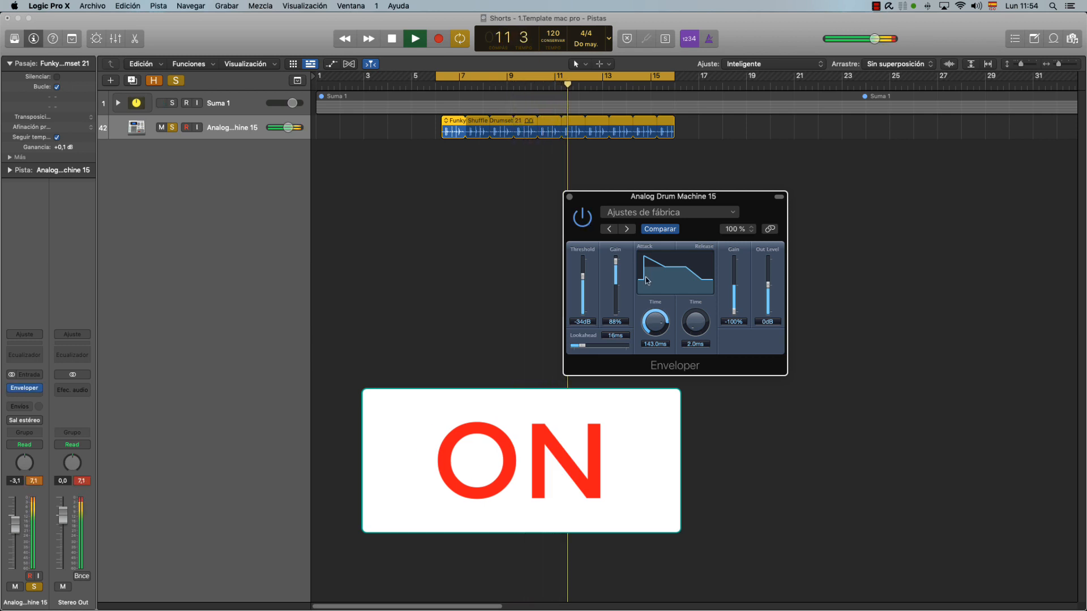
{"action": "left_click_drag", "start_coordinate": [617, 261], "coordinate": [617, 270]}
{"action": "left_click_drag", "start_coordinate": [657, 323], "coordinate": [655, 324]}
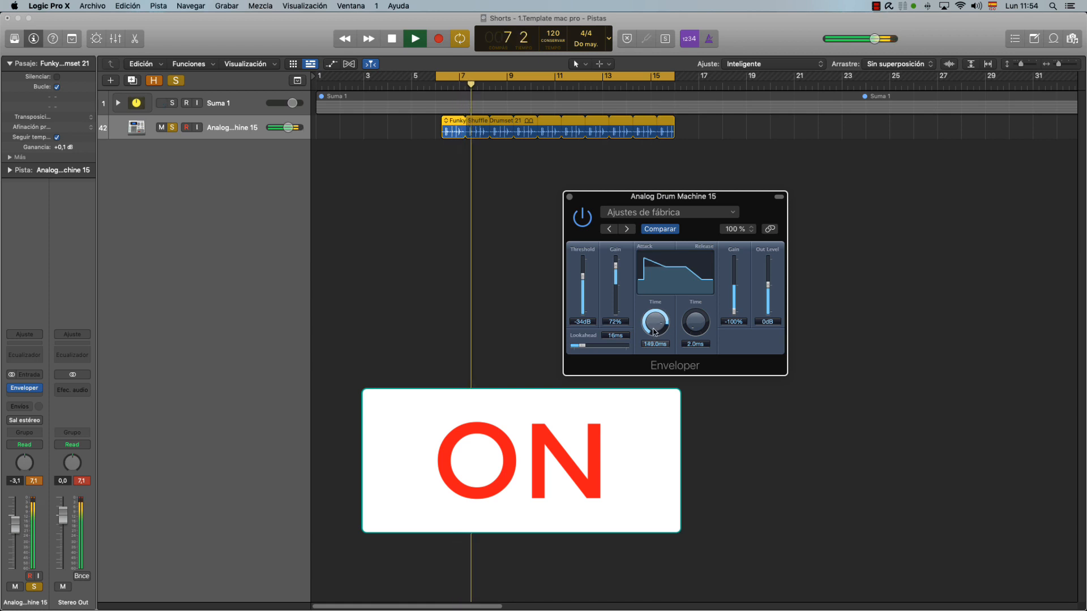
{"action": "left_click", "coordinate": [582, 217]}
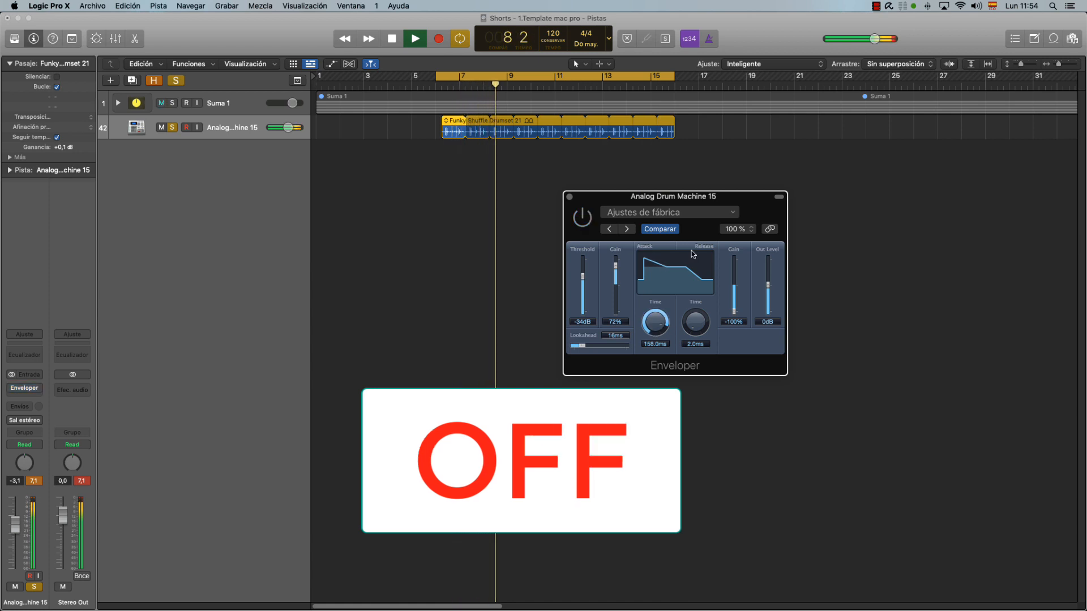
{"action": "left_click", "coordinate": [586, 224]}
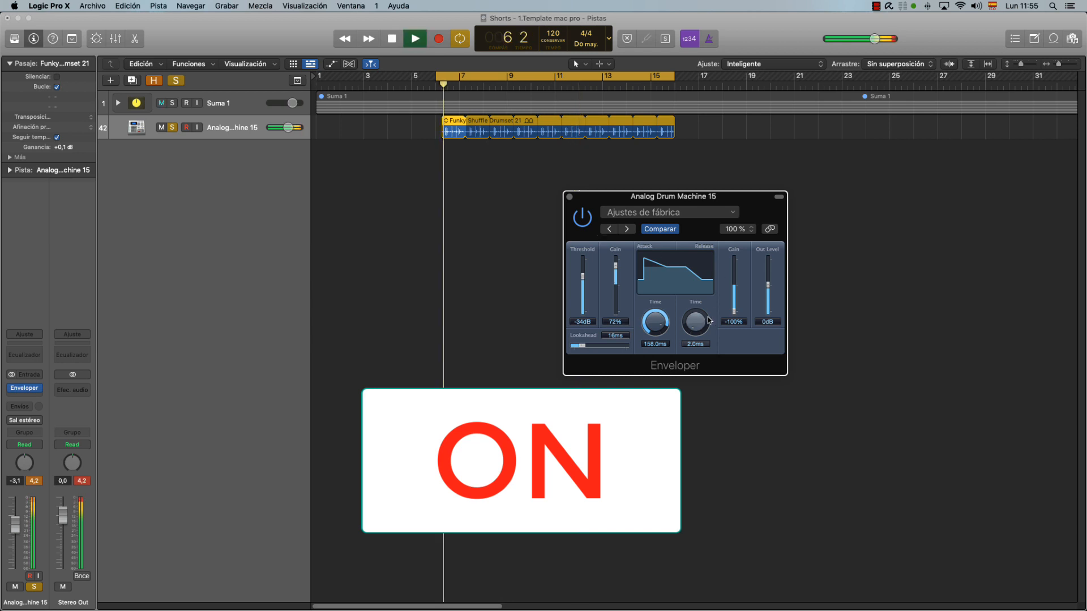
Sweep the release time from 2000 ms to 2 ms, and try 100% release gain with a 17 ms release time.
{"action": "left_click_drag", "start_coordinate": [719, 276], "coordinate": [788, 270]}
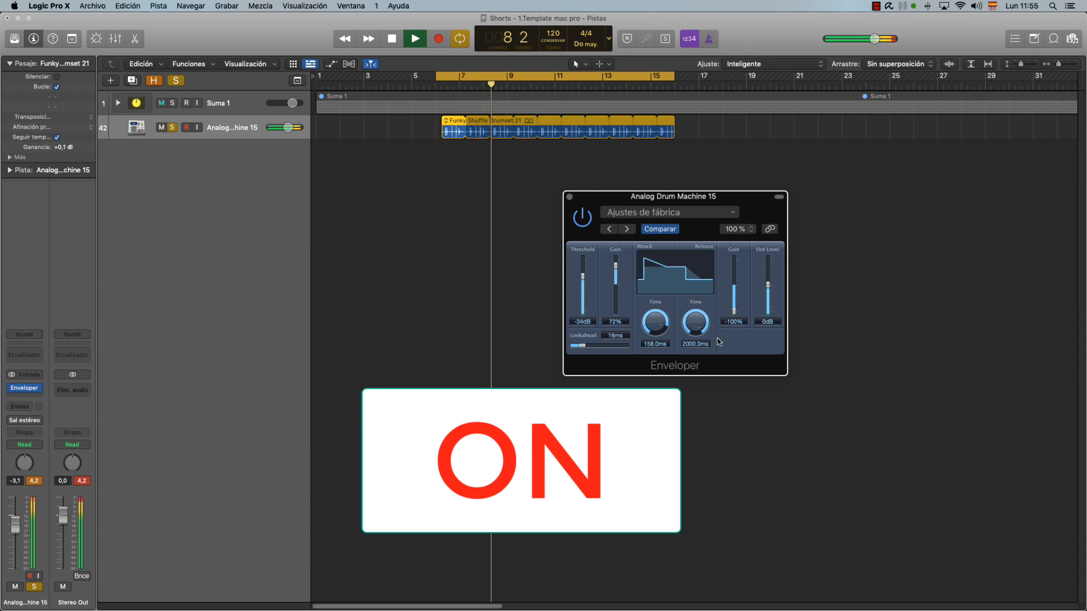
{"action": "left_click_drag", "start_coordinate": [700, 325], "coordinate": [715, 405]}
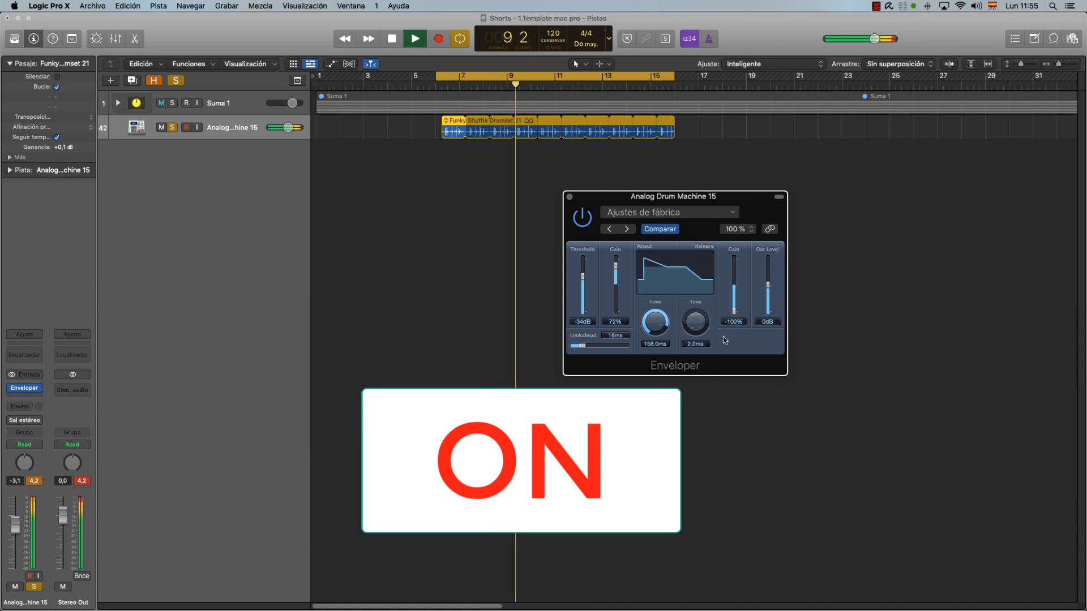
{"action": "left_click_drag", "start_coordinate": [735, 313], "coordinate": [735, 258]}
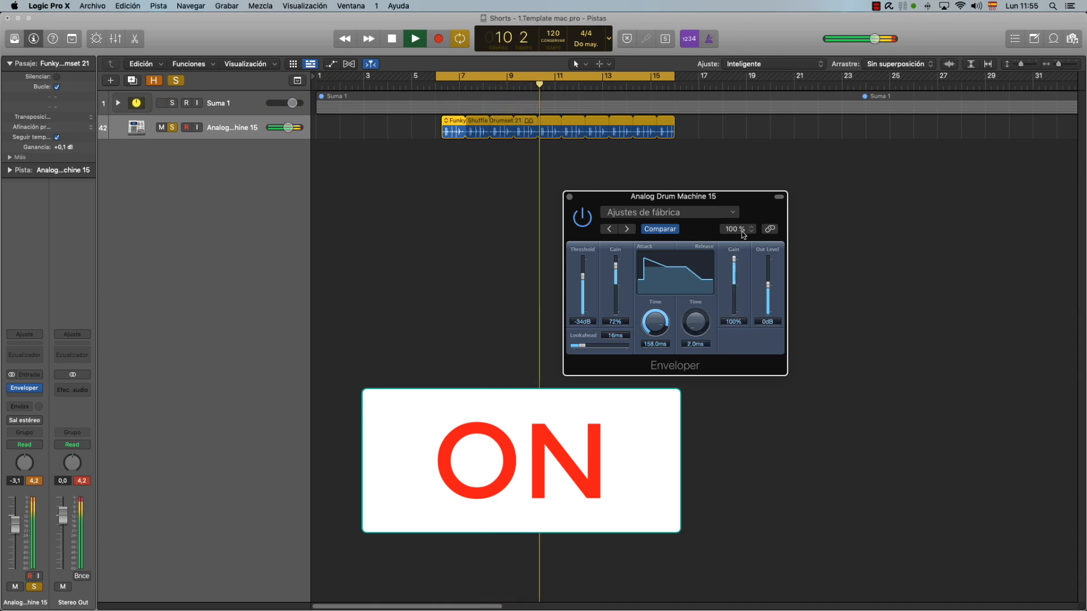
{"action": "mouse_move", "coordinate": [695, 335]}
{"action": "left_mouse_down"}
{"action": "mouse_move", "coordinate": [703, 307]}
{"action": "mouse_move", "coordinate": [697, 353]}
{"action": "left_mouse_up"}
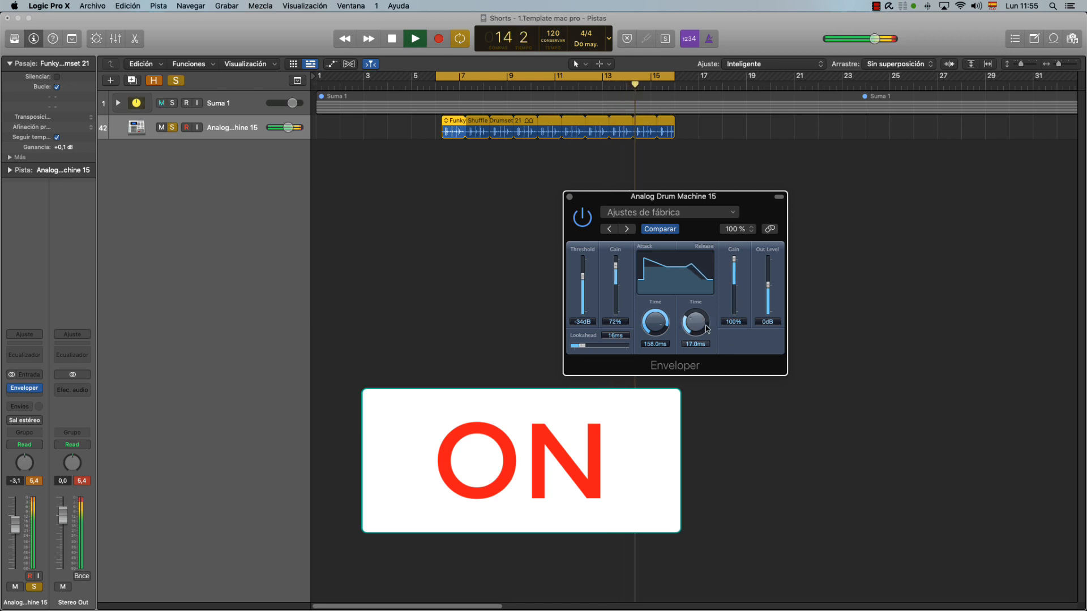
Compare the drum machine loop with the Enveloper off and on, and stop playback.
{"action": "left_click", "coordinate": [582, 216]}
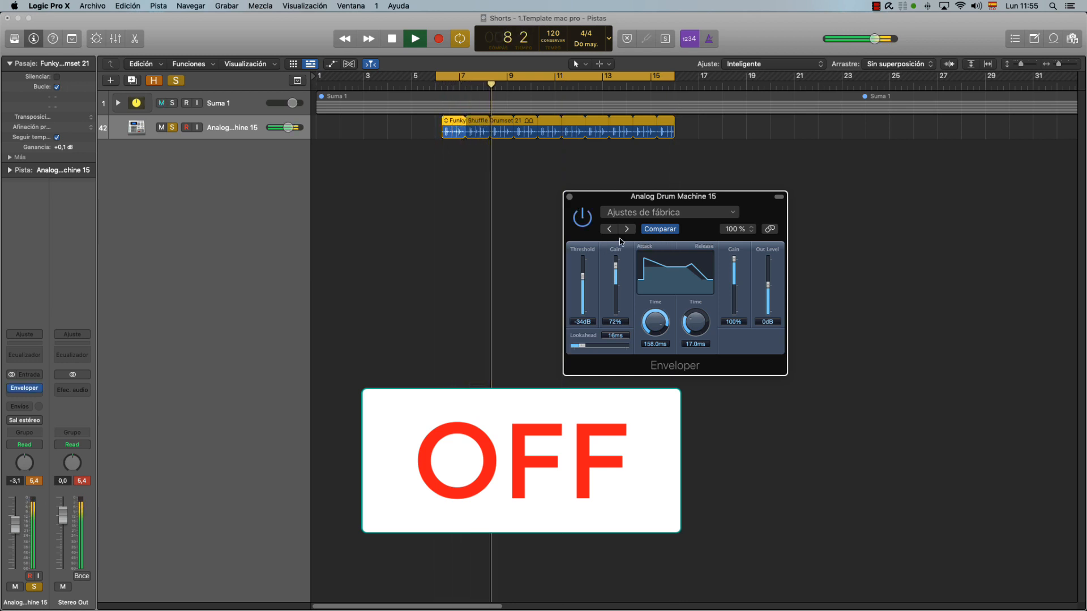
{"action": "left_click", "coordinate": [582, 217]}
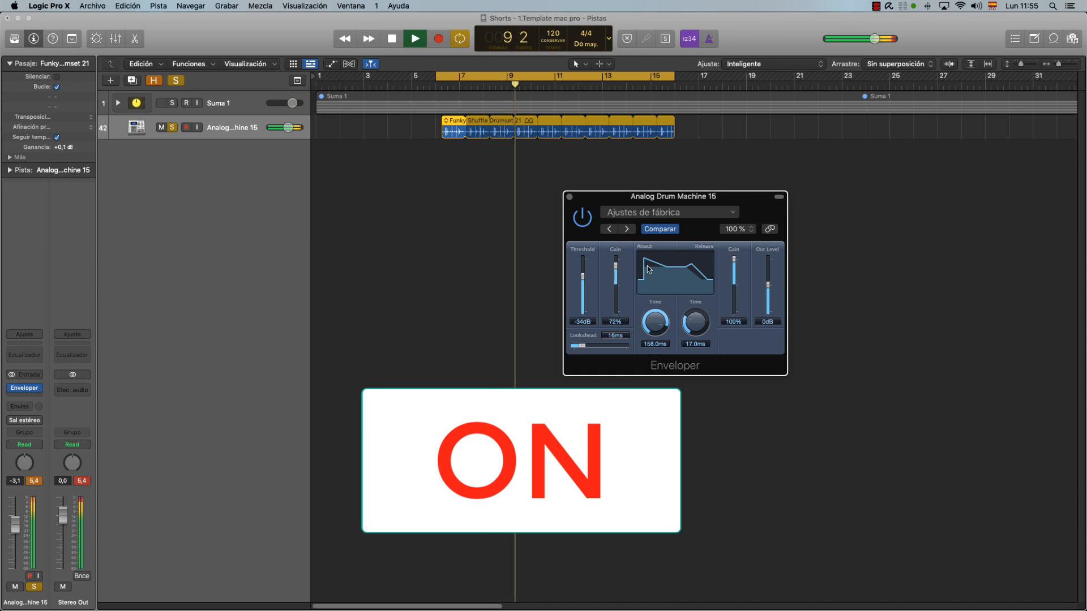
{"action": "key", "text": "space"}
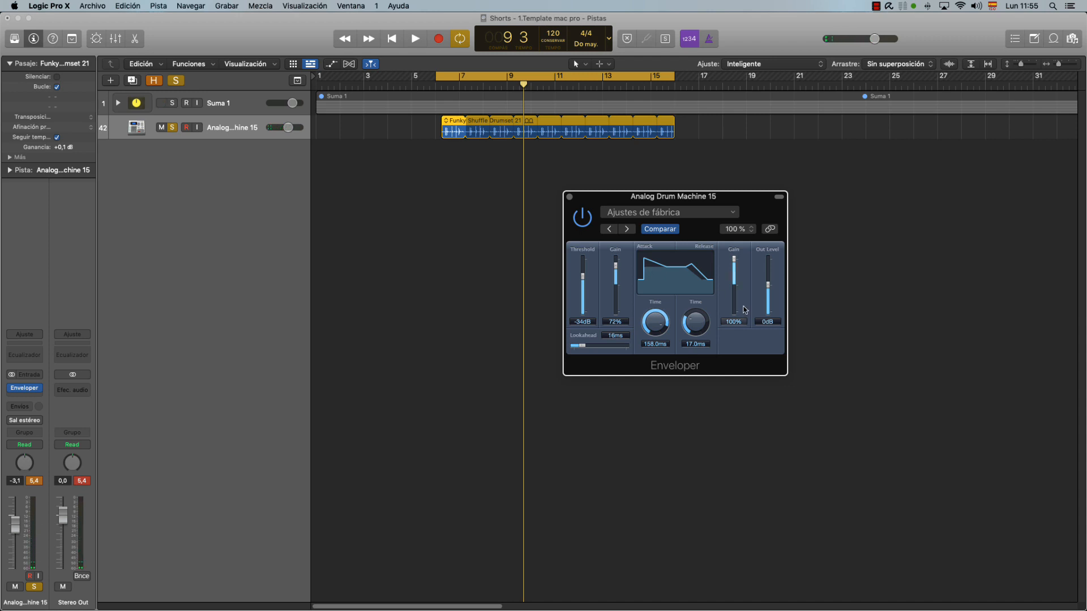
Set the drum machine Enveloper's release gain to -100% and its release time to 2000 ms.
{"action": "left_click_drag", "start_coordinate": [740, 295], "coordinate": [742, 386]}
{"action": "left_click_drag", "start_coordinate": [734, 312], "coordinate": [741, 343]}
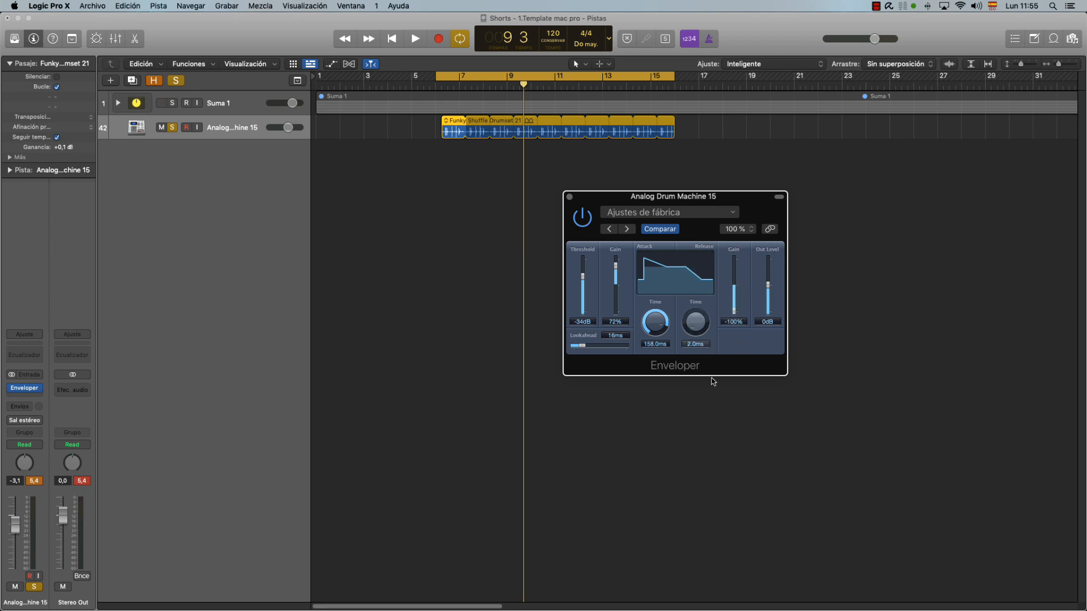
{"action": "left_click_drag", "start_coordinate": [700, 322], "coordinate": [718, 217]}
Play the loop, set the attack gain to 70% and attack time to 107 ms, and compare the Enveloper off and on.
{"action": "key", "text": "space"}
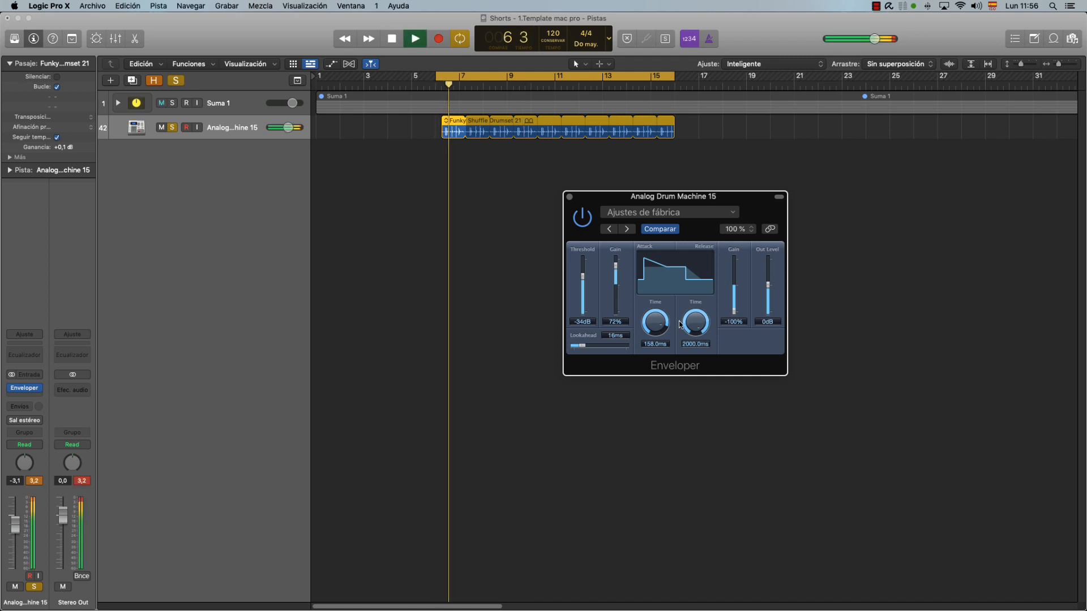
{"action": "left_click_drag", "start_coordinate": [616, 266], "coordinate": [617, 271]}
{"action": "mouse_move", "coordinate": [662, 333]}
{"action": "left_mouse_down"}
{"action": "mouse_move", "coordinate": [657, 352]}
{"action": "mouse_move", "coordinate": [659, 303]}
{"action": "mouse_move", "coordinate": [659, 342]}
{"action": "left_mouse_up"}
{"action": "left_click", "coordinate": [584, 219]}
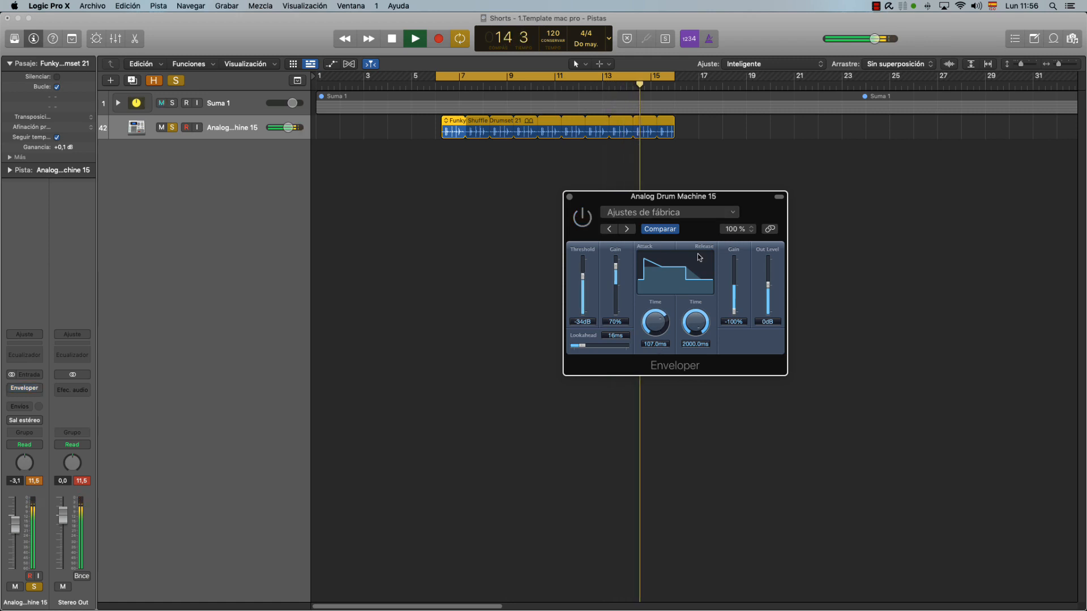
{"action": "left_click", "coordinate": [587, 221]}
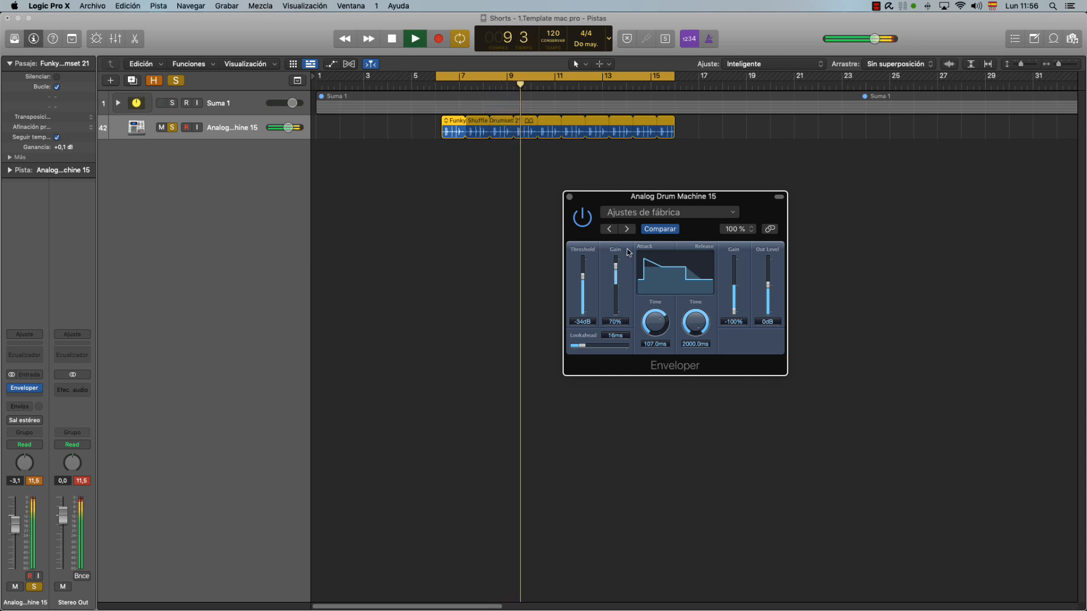
Audition a 16 ms release time against 2000 ms on the drum machine loop, and stop playback at 2000 ms.
{"action": "left_click_drag", "start_coordinate": [679, 331], "coordinate": [697, 366]}
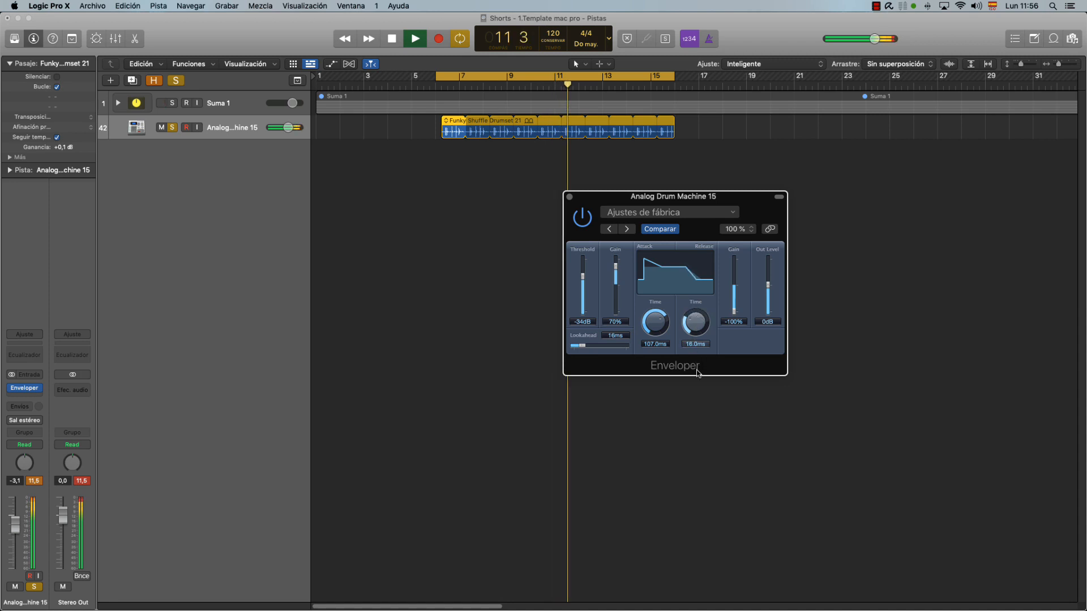
{"action": "left_click_drag", "start_coordinate": [696, 324], "coordinate": [707, 303]}
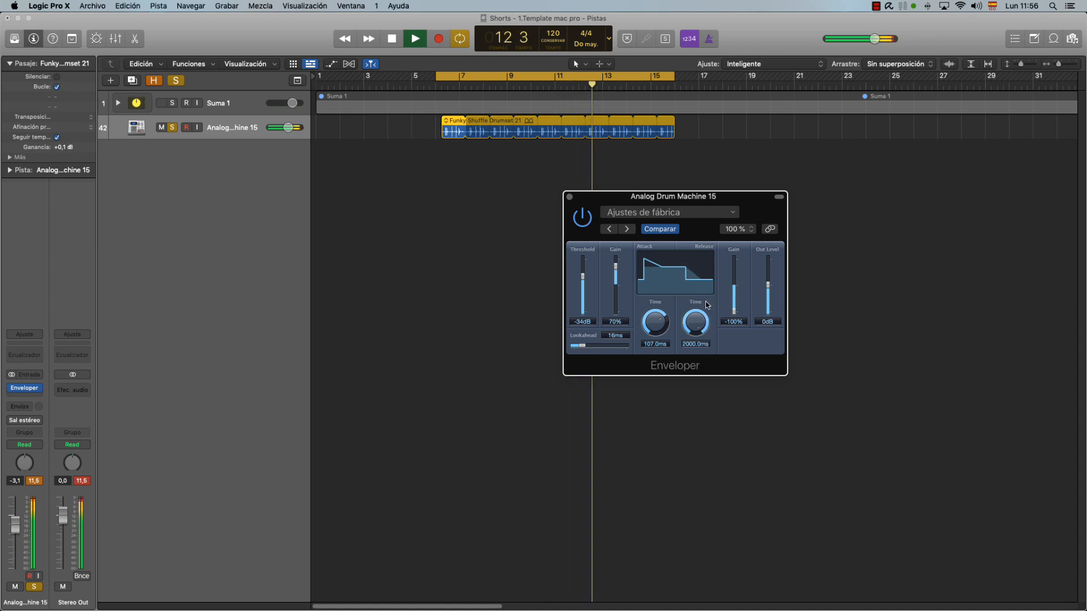
{"action": "key", "text": "space"}
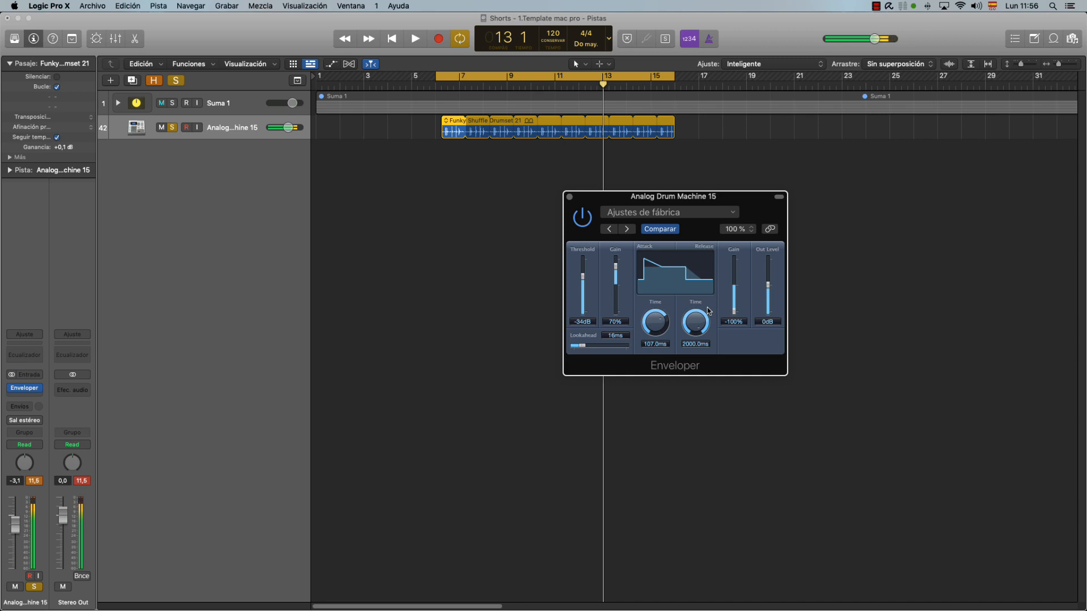